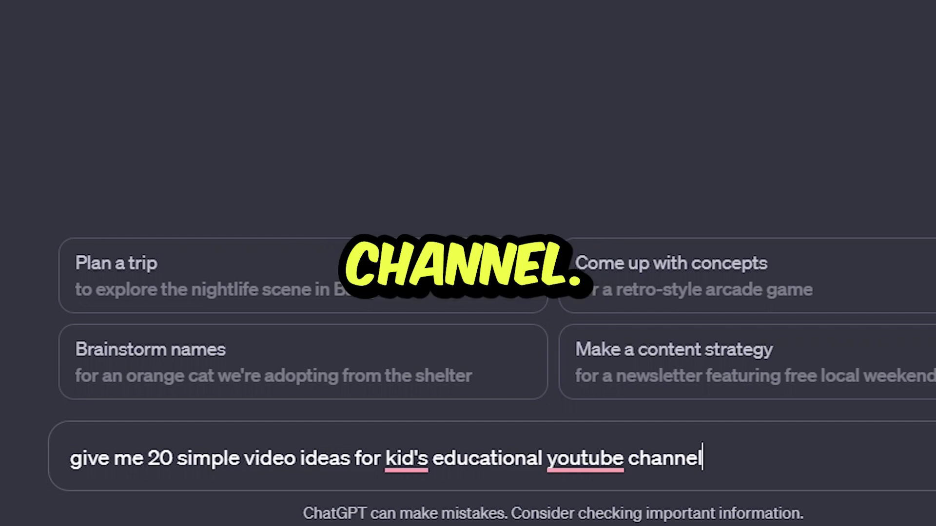
Send the 20 kids' video ideas request and paste a follow-up asking for a short fruits script.
key("Return")
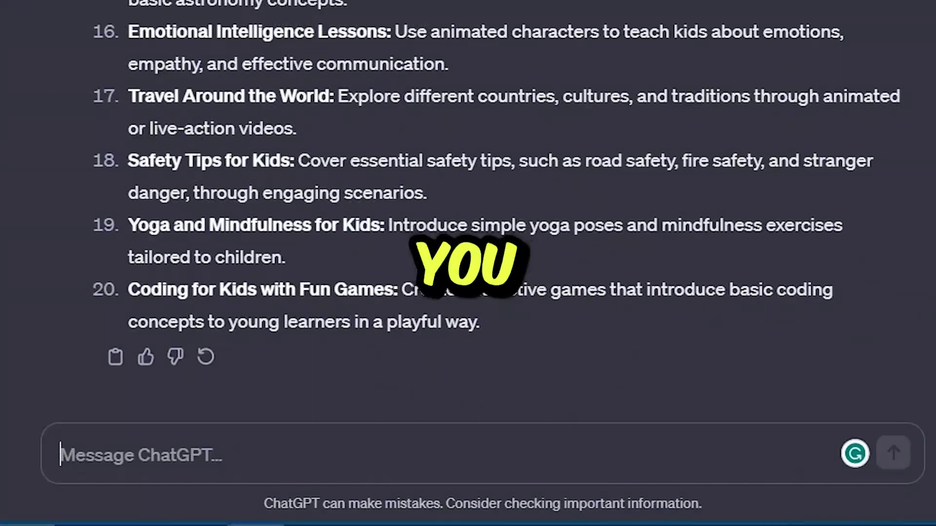
key("ctrl+v")
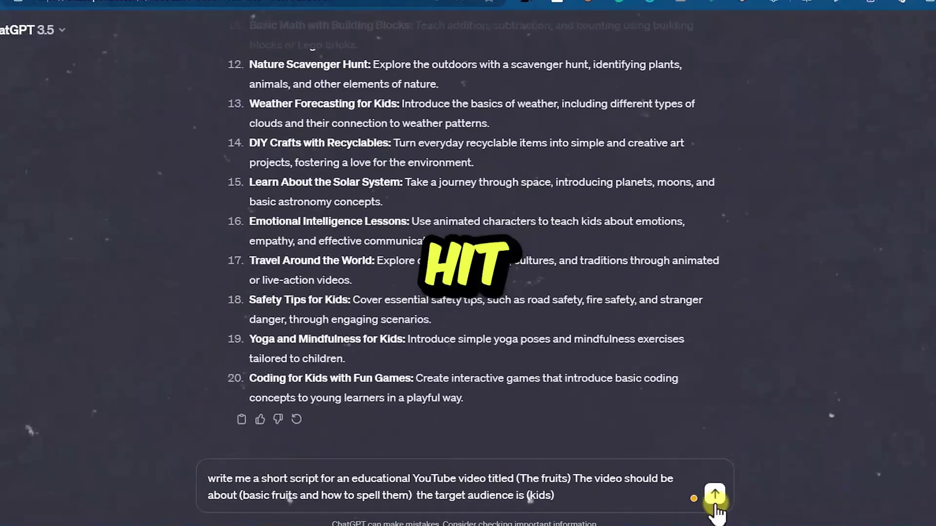
Send the fruit-spelling script request and paste ChatGPT's reply into a Google Doc.
left_click(714, 502)
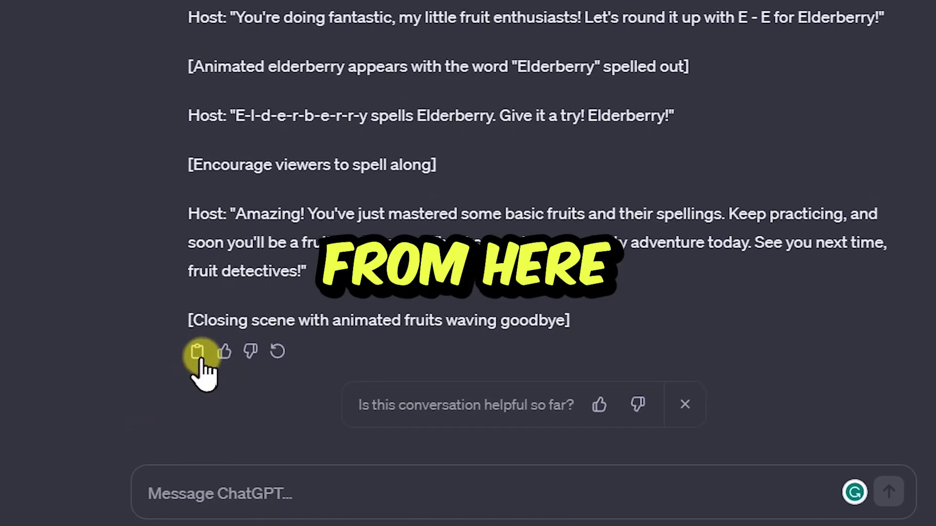
left_click(197, 352)
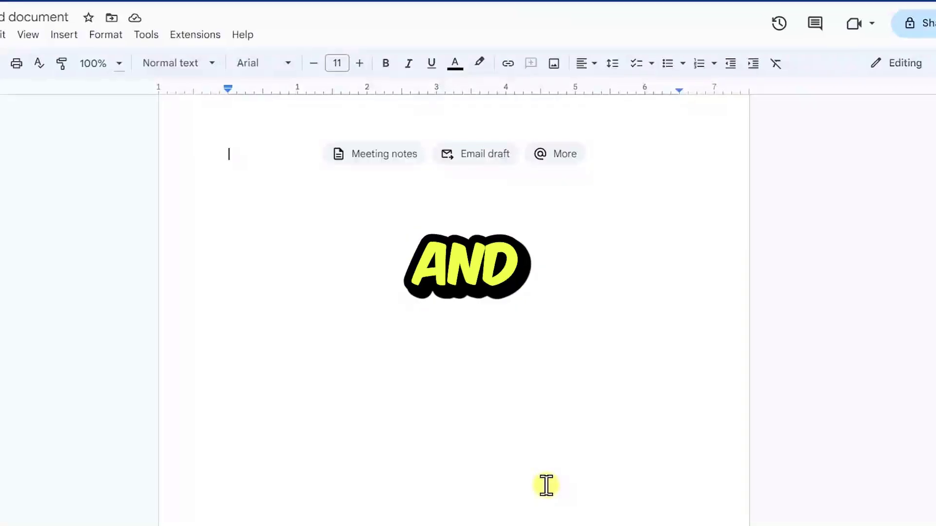
key("ctrl+v")
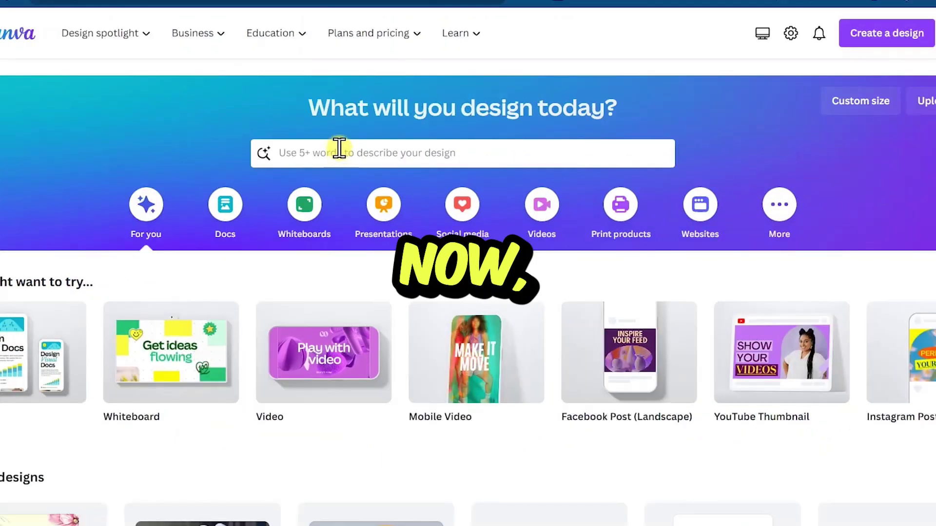
Search Canva designs for 'youtube video' and create a blank YouTube video.
left_click(339, 147)
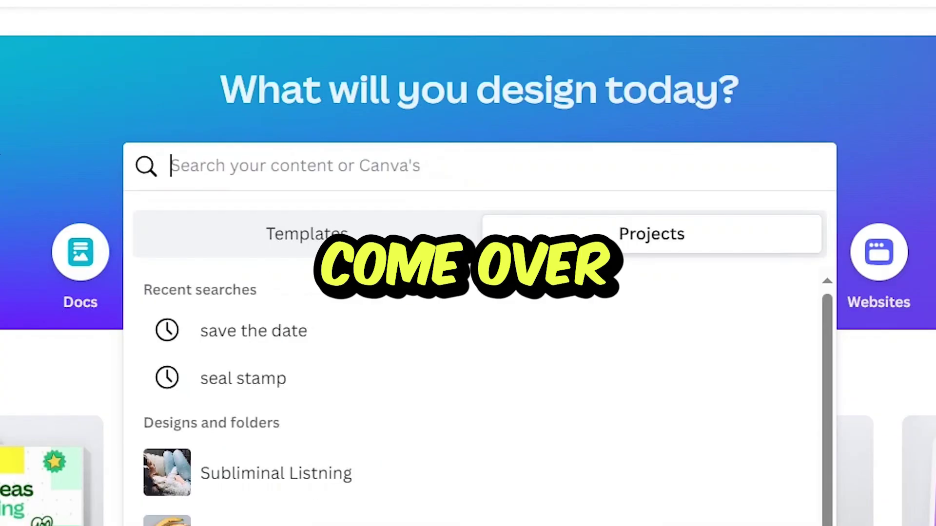
type("youtube video")
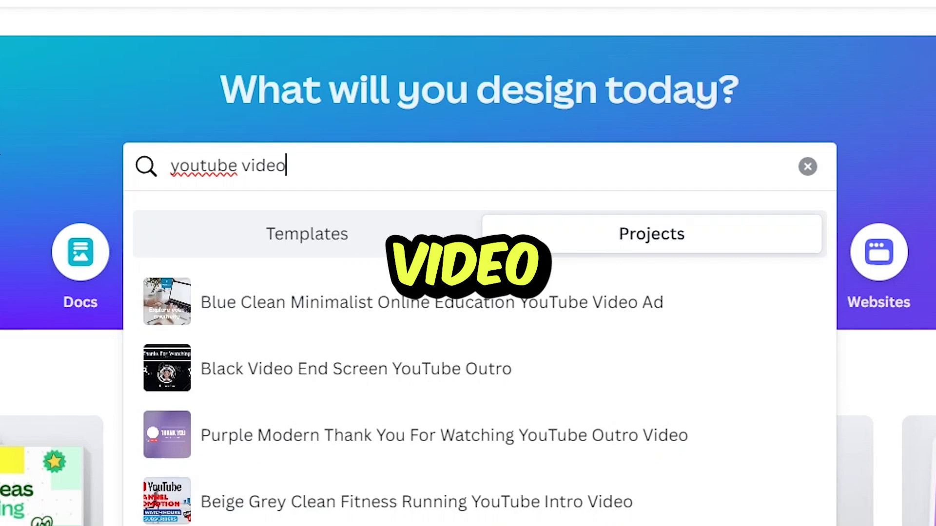
key("Return")
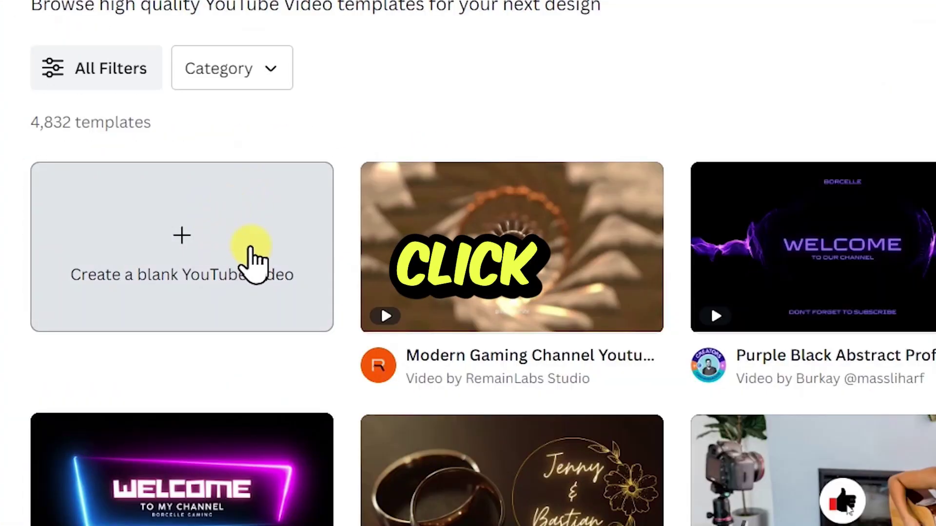
left_click(249, 218)
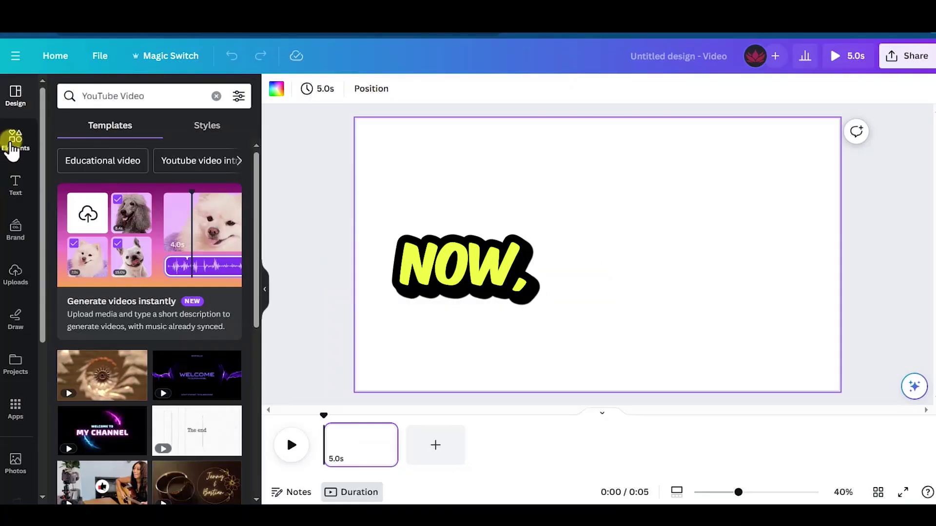
Search Elements graphics for 'apple' and add an apple graphic to the page.
left_click(13, 147)
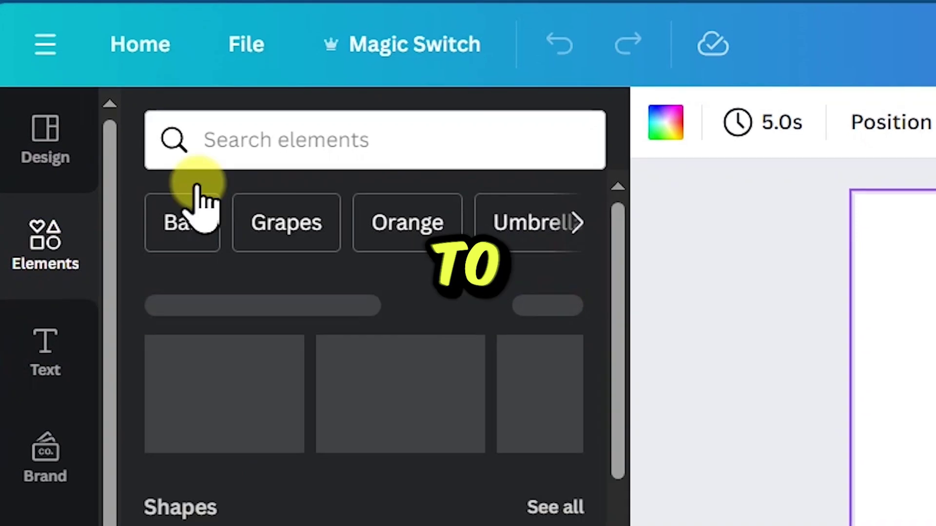
left_click(284, 138)
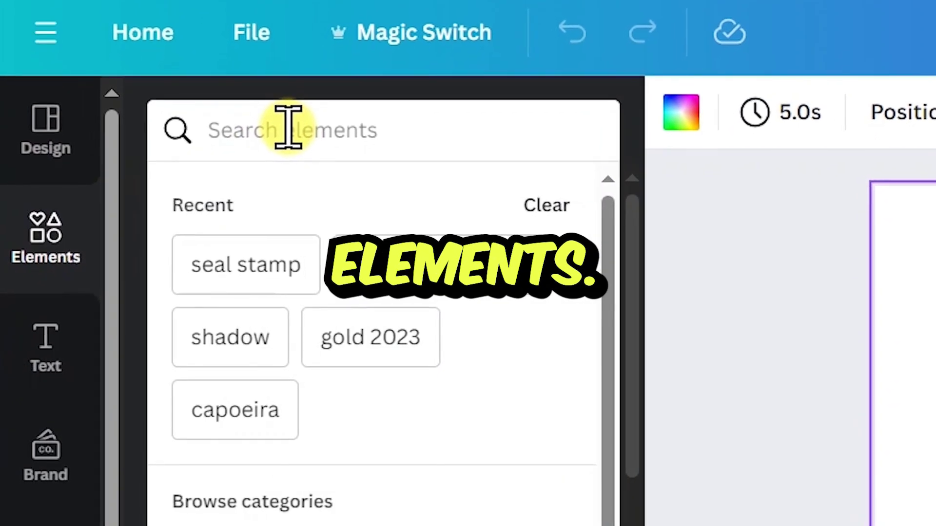
type("appl")
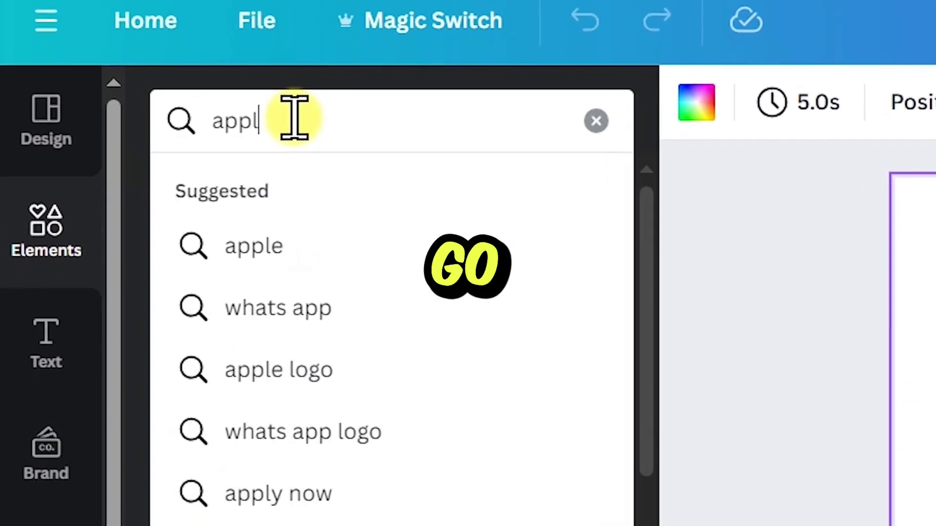
type("e")
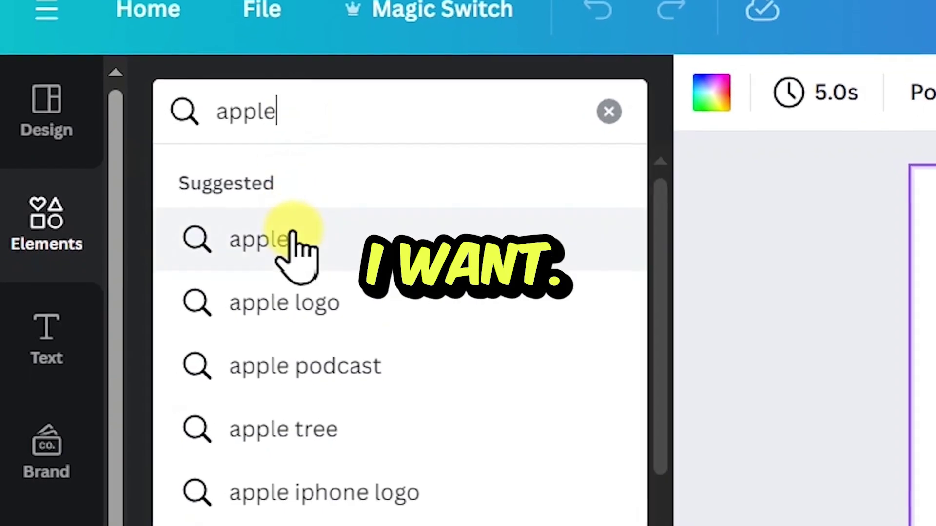
left_click(293, 244)
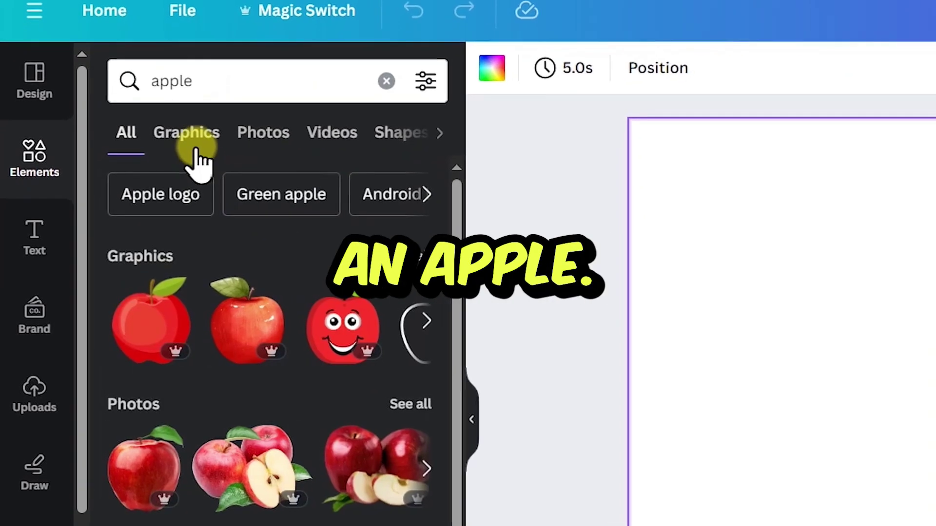
left_click(197, 144)
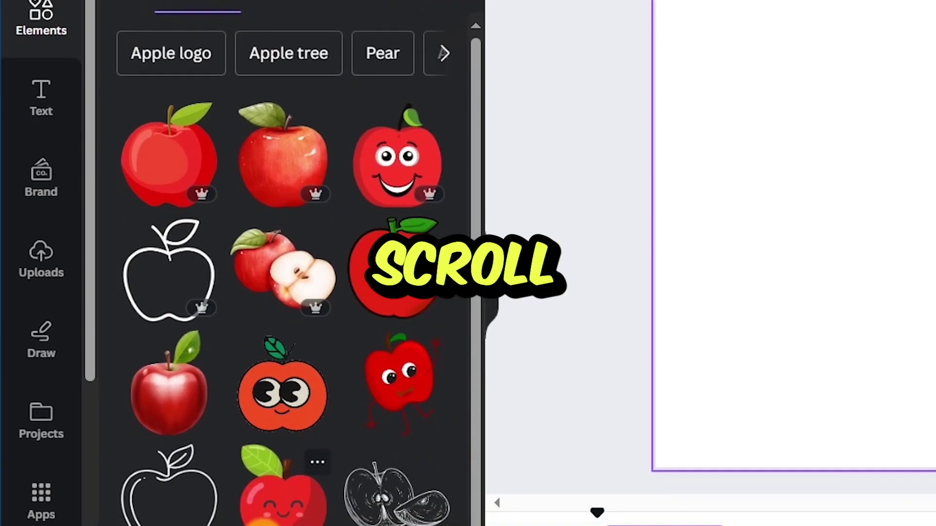
scroll(302, 517, "down", 3)
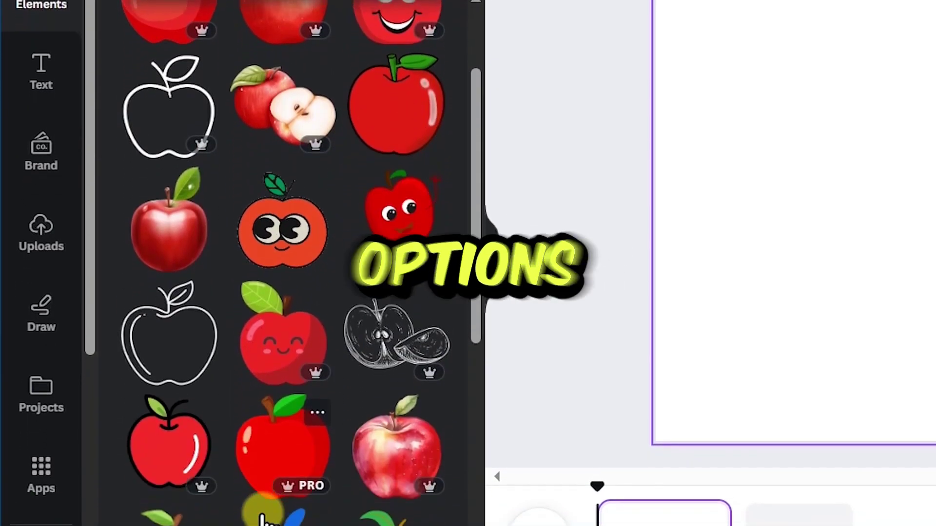
scroll(264, 517, "down", 2)
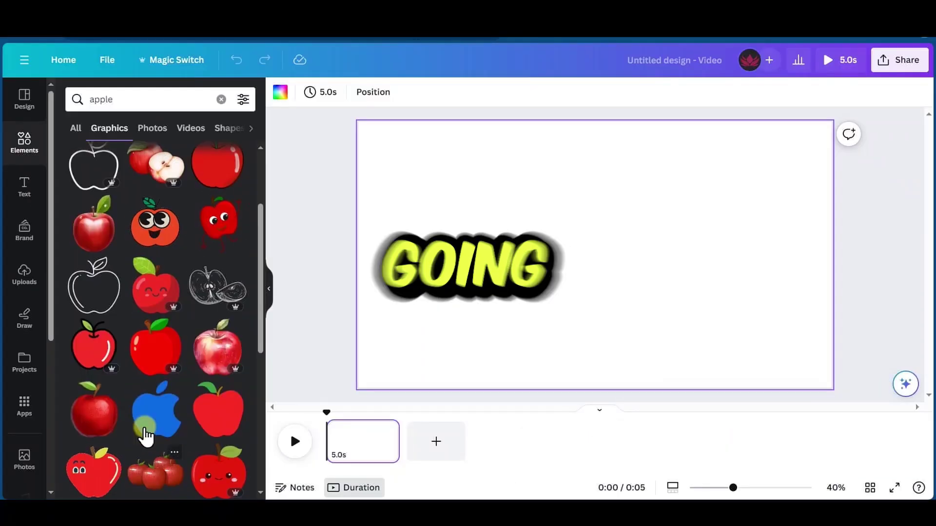
left_click(157, 356)
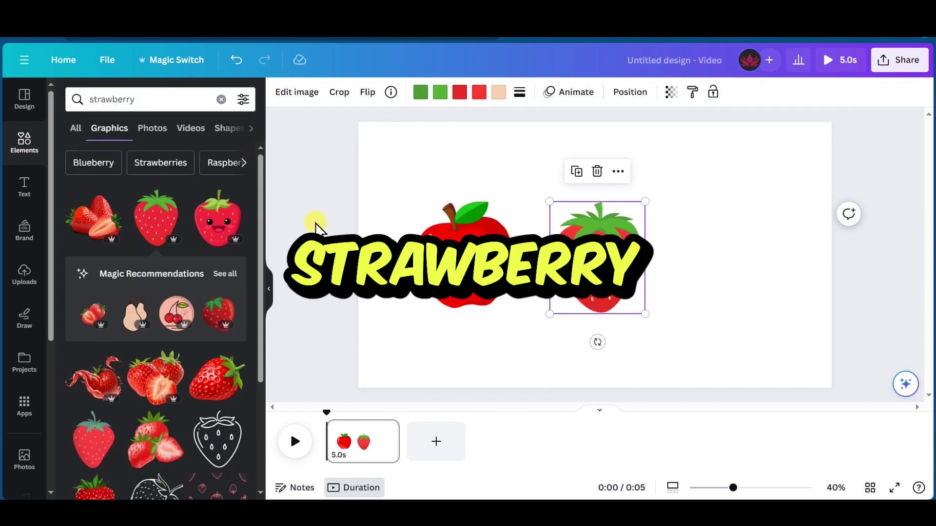
Search 'cherry', place a cherry graphic right of the strawberry and enlarge it.
left_click(160, 90)
type("cherry")
key("Return")
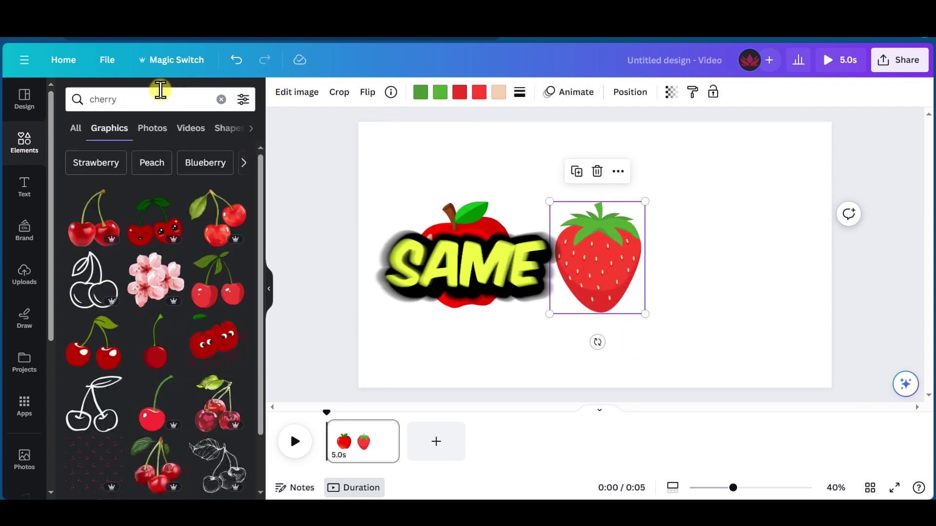
left_click_drag(152, 327, 741, 249)
left_click_drag(775, 303, 800, 322)
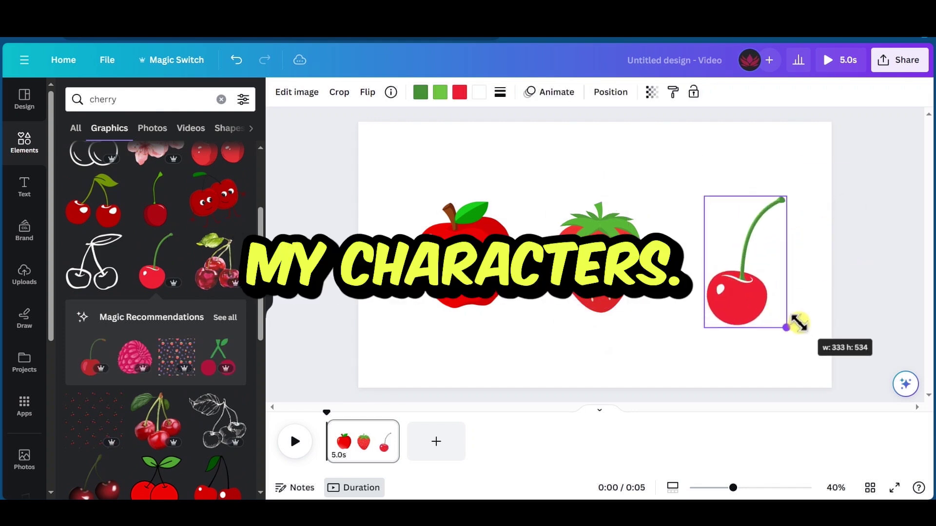
left_click(870, 265)
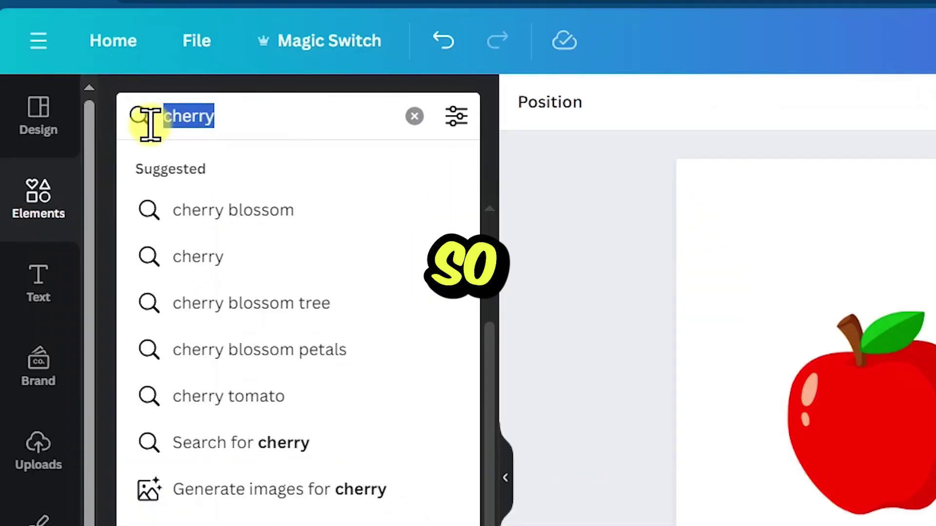
Search for 'cartoon face' graphics, then search 'legs' and add the boots-with-legs graphic.
type("cartoon face")
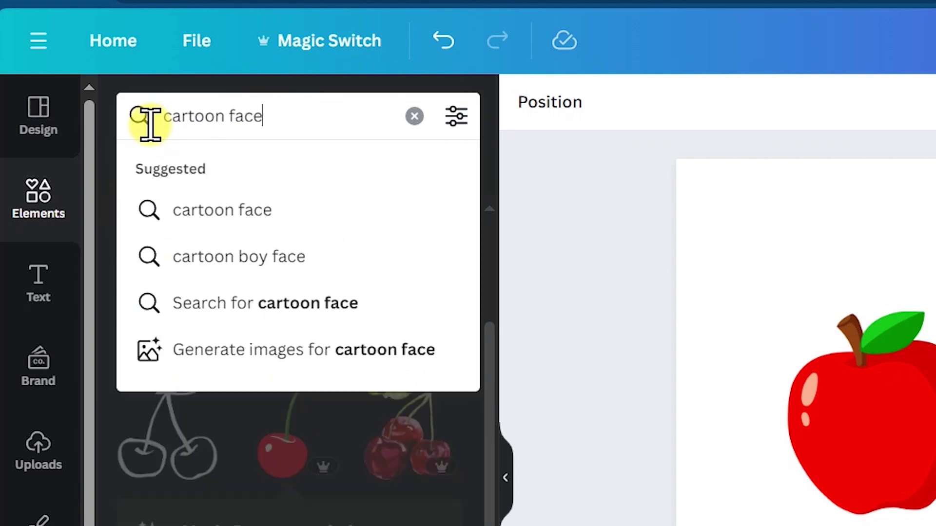
key("Return")
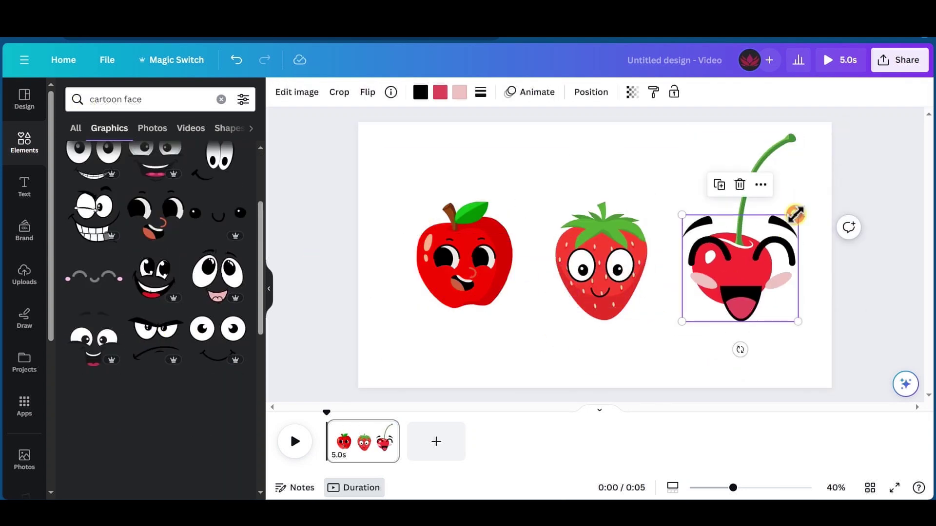
left_click(779, 324)
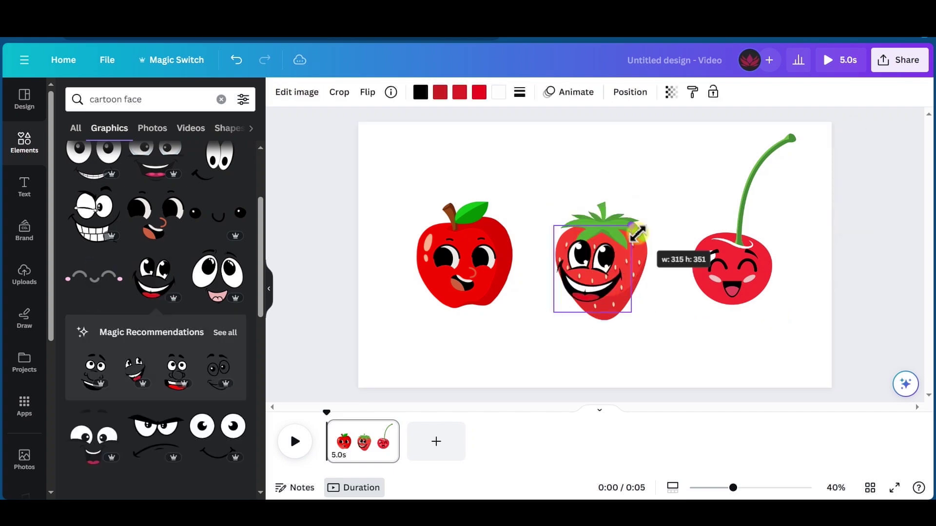
left_click(171, 99)
key("BackSpace")
key("BackSpace")
key("BackSpace")
key("BackSpace")
type("legs")
left_click(151, 153)
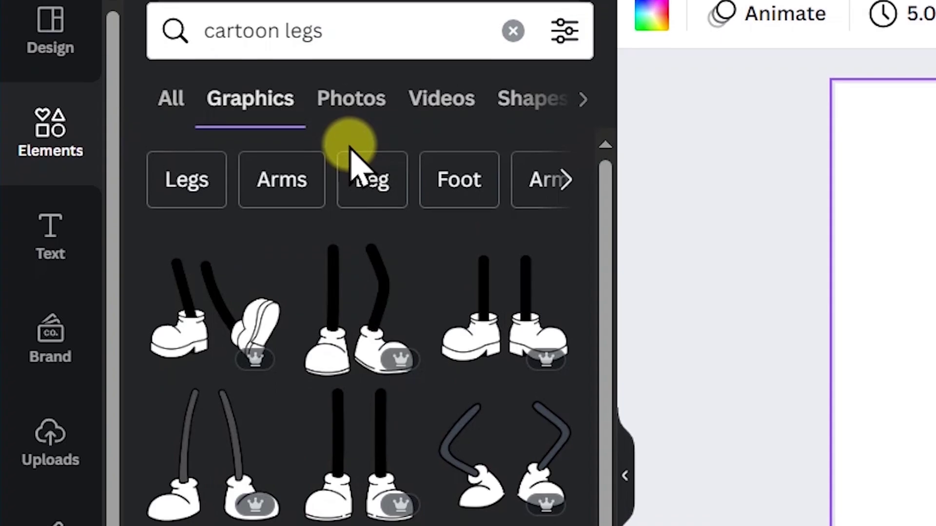
left_click(485, 335)
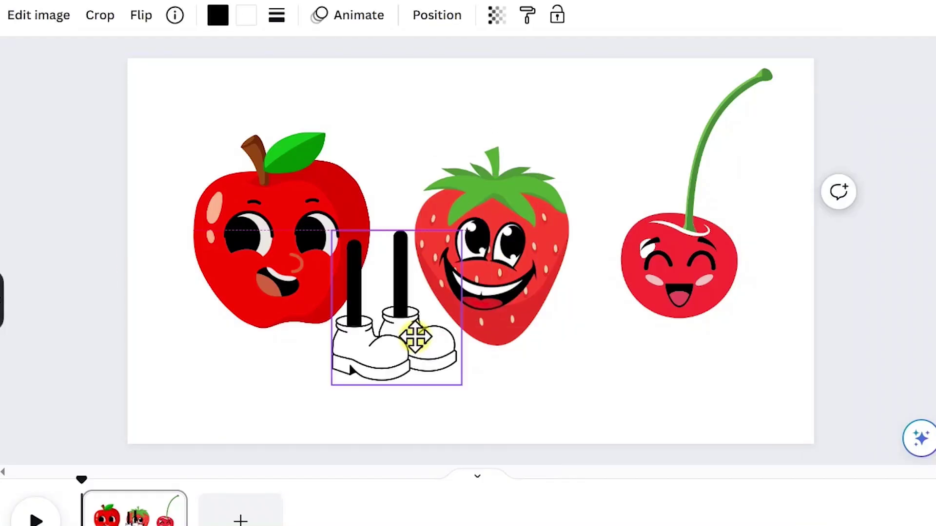
Send the legs behind the apple and place a copy under the strawberry.
right_click(292, 360)
left_click(596, 464)
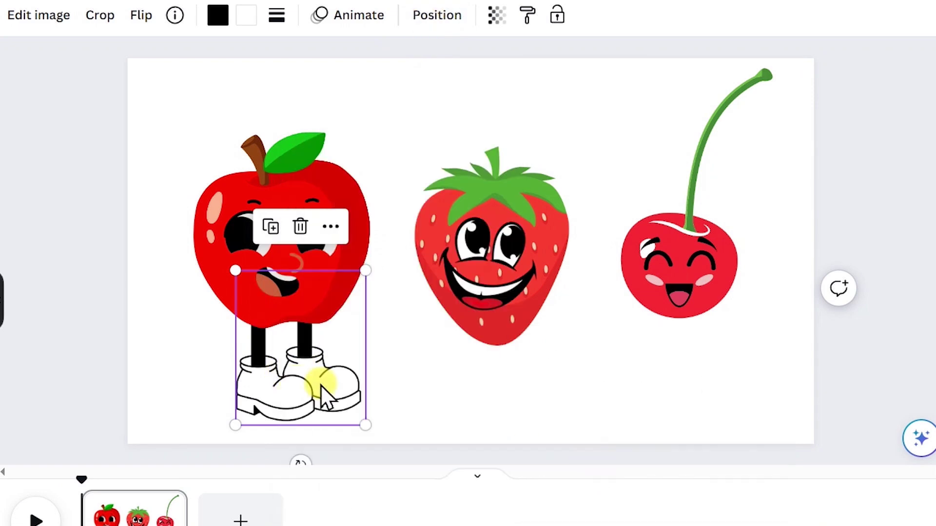
left_click(286, 327)
left_click_drag(286, 327, 742, 299)
right_click(493, 392)
key("Escape")
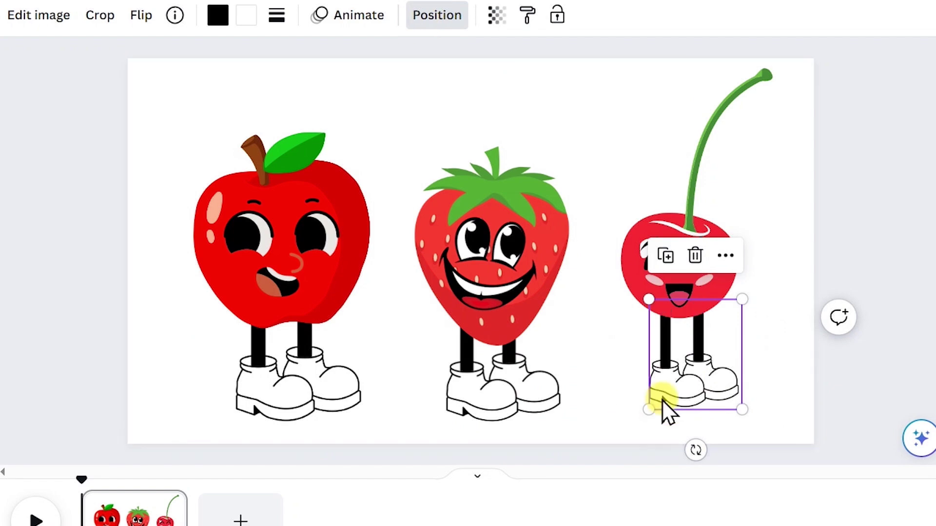
left_click(887, 292)
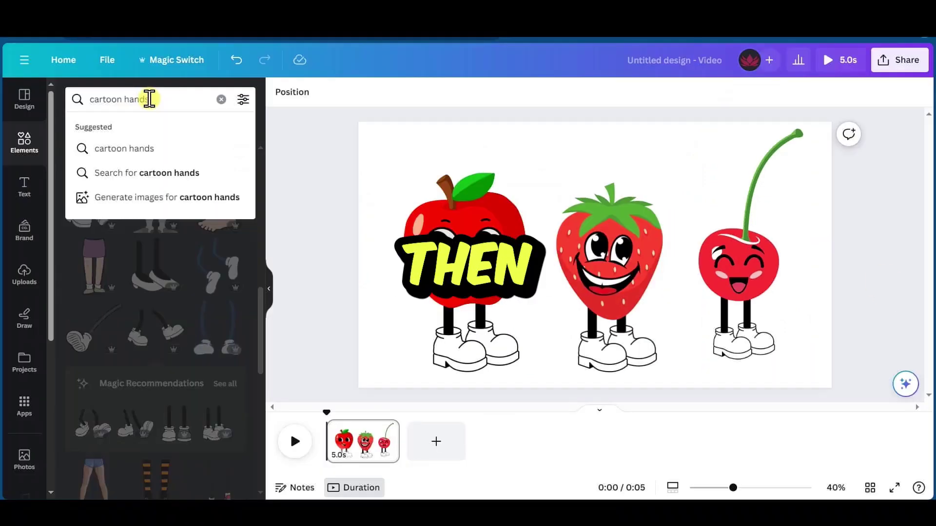
Add a cartoon hand beside the apple, send it to back and flip it.
key("Return")
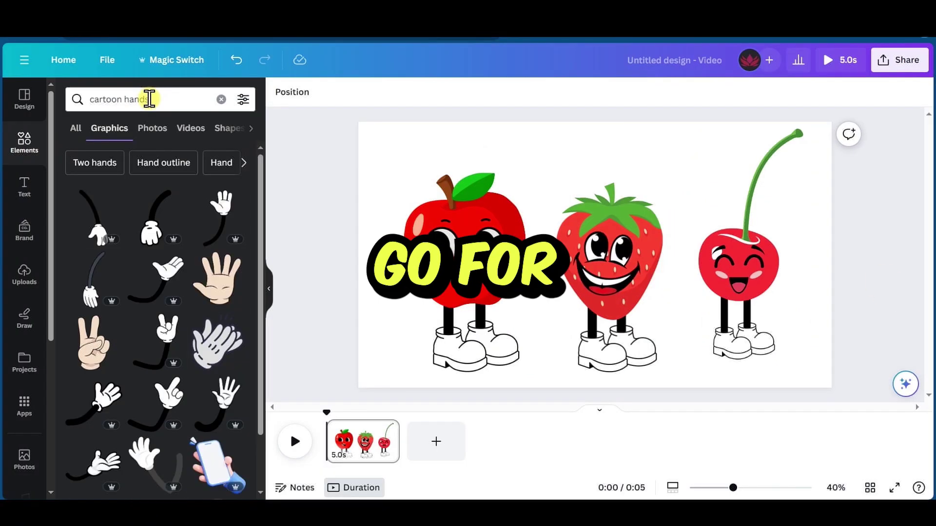
left_click(154, 222)
right_click(400, 331)
mouse_move(421, 340)
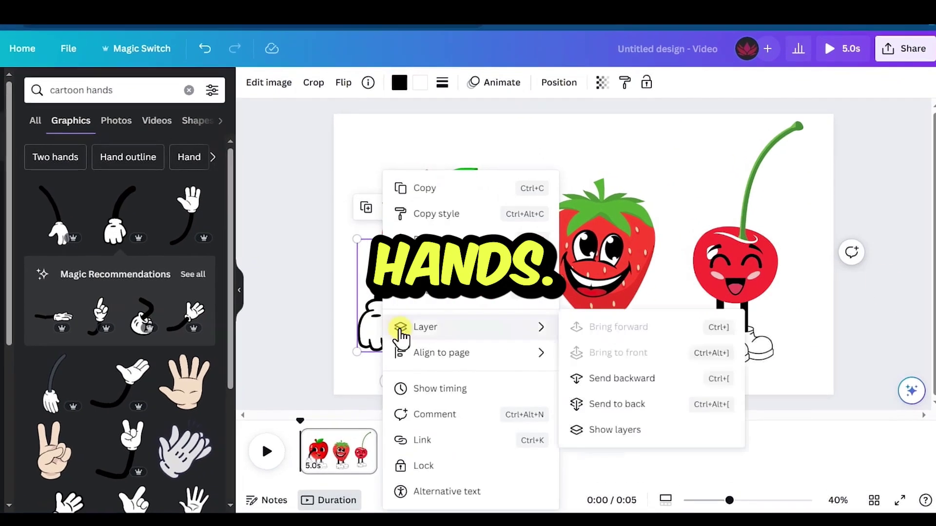
left_click(641, 415)
left_click(366, 92)
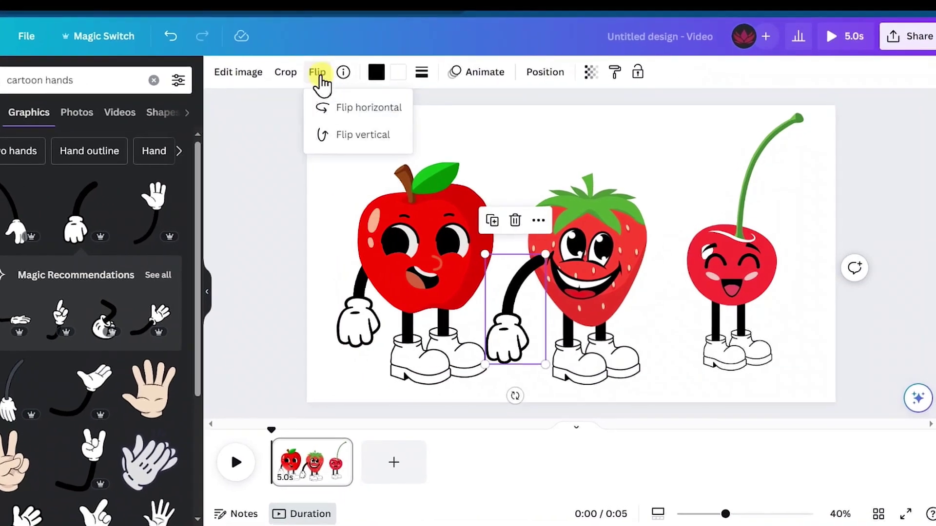
left_click(369, 107)
Duplicate the hand onto the strawberry and cherry so the fruits hold hands.
right_click(510, 322)
left_click(547, 267)
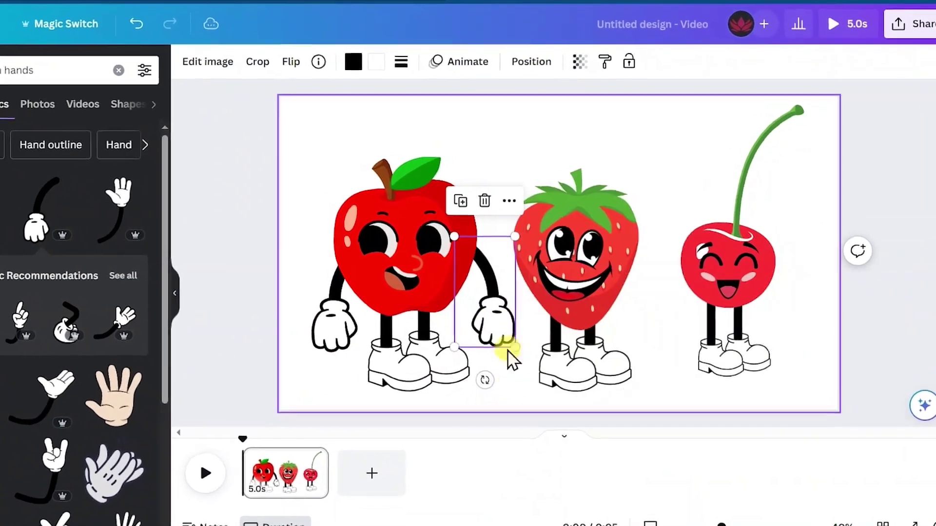
left_click_drag(504, 317, 657, 331)
left_click(545, 72)
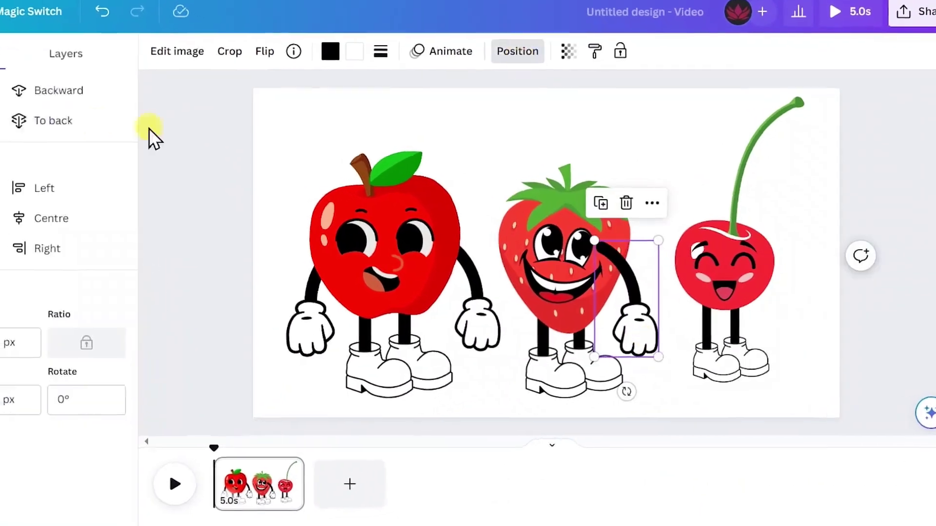
left_click_drag(478, 331, 500, 352)
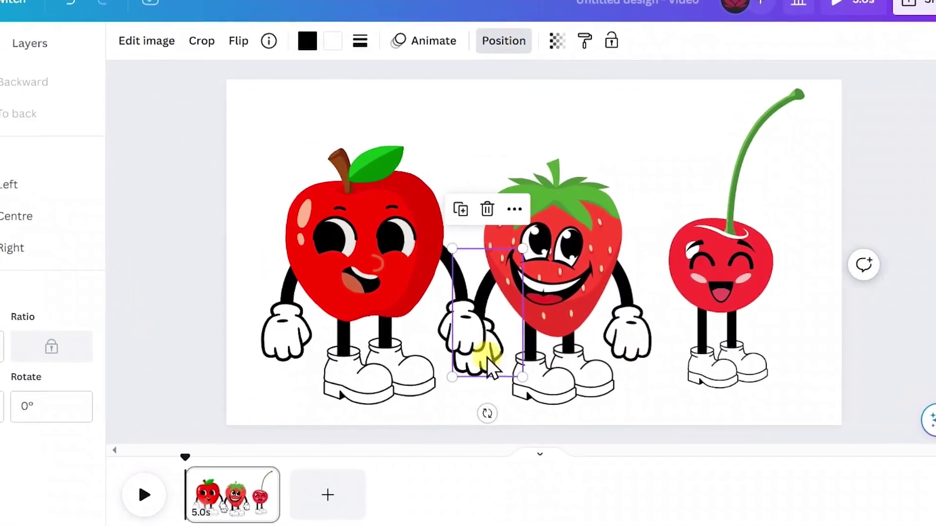
left_click(601, 203)
left_click(90, 127)
left_click_drag(634, 312, 658, 307)
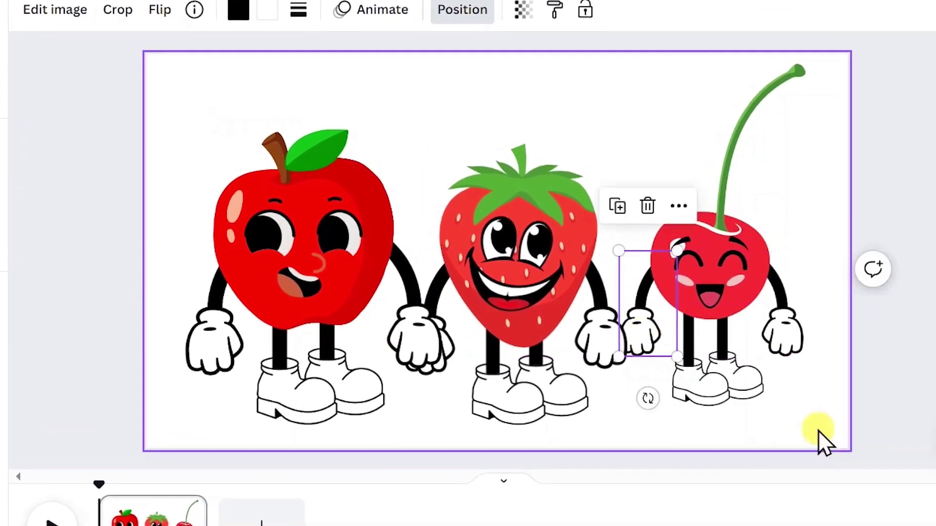
left_click(824, 444)
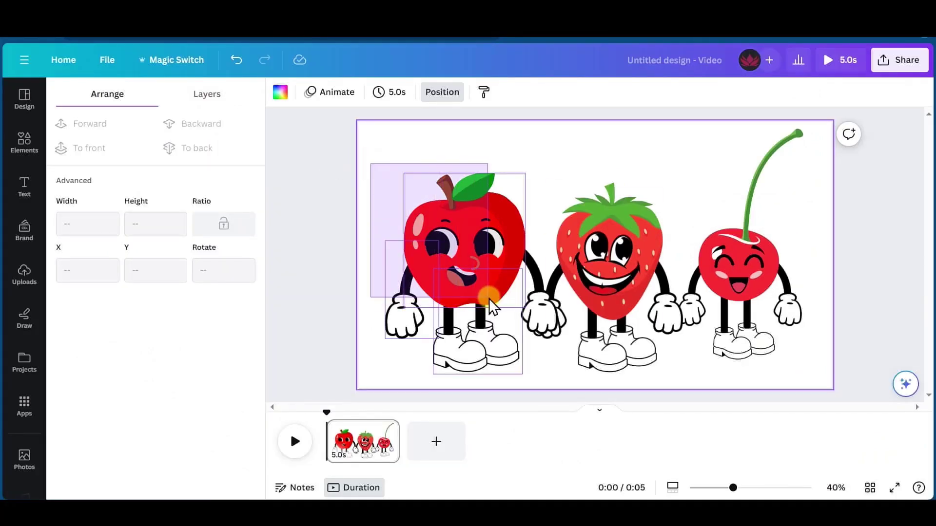
Select all the apple character's parts, group them with Ctrl+G, and resize the group.
left_click_drag(490, 305, 539, 302)
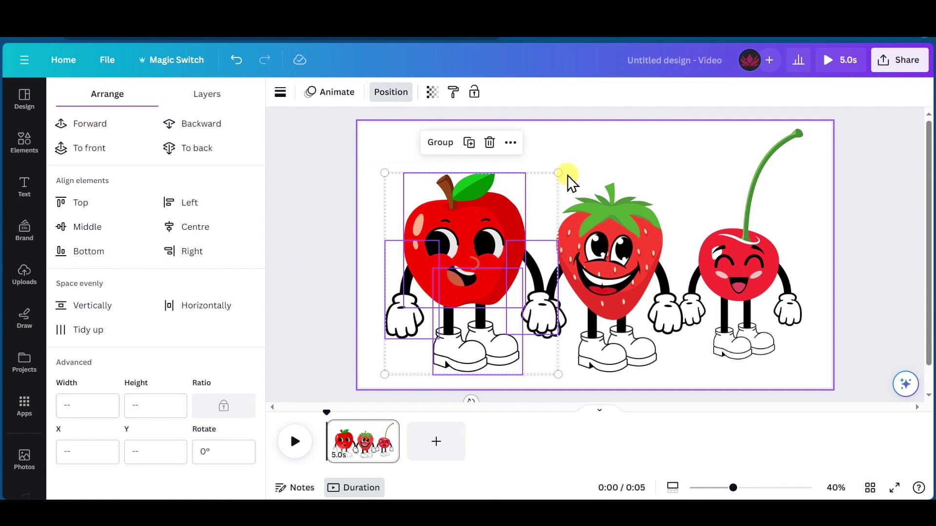
key("ctrl+g")
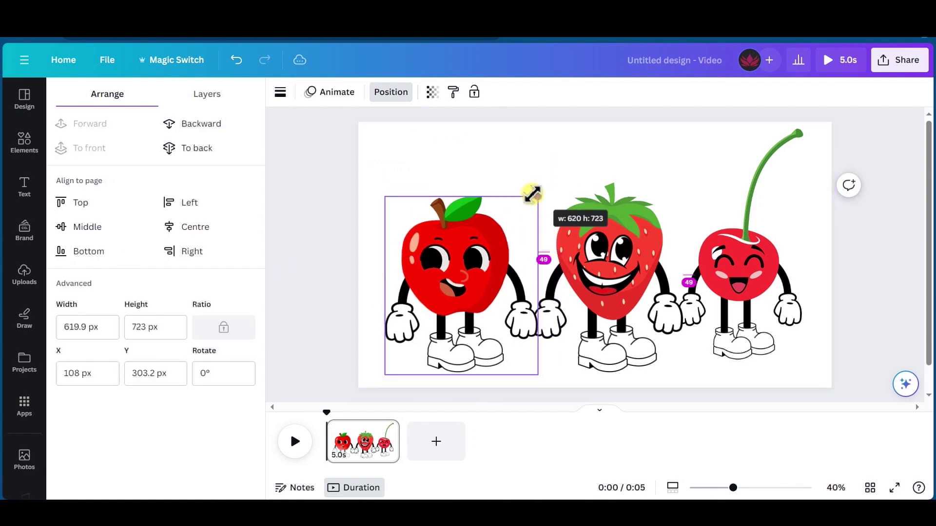
left_click_drag(528, 196, 532, 202)
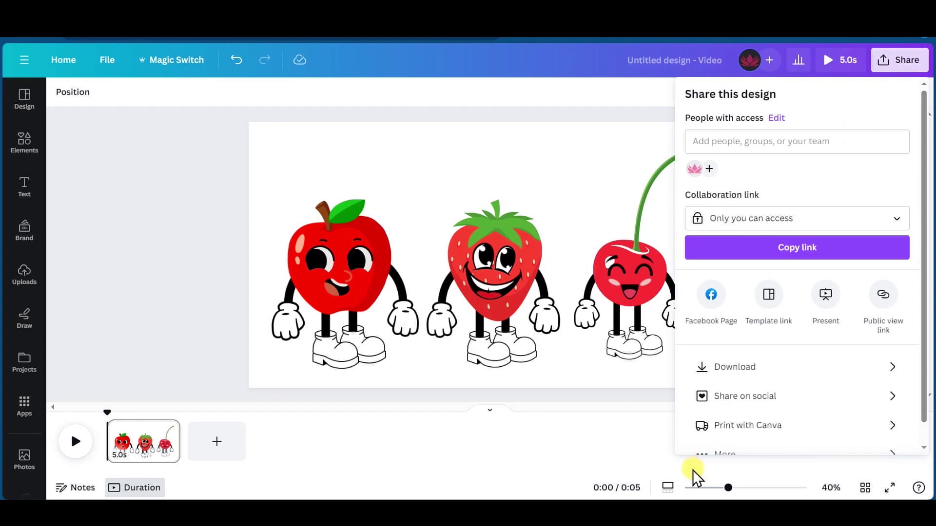
Download the three-fruit design with PNG as the file type.
left_click(738, 368)
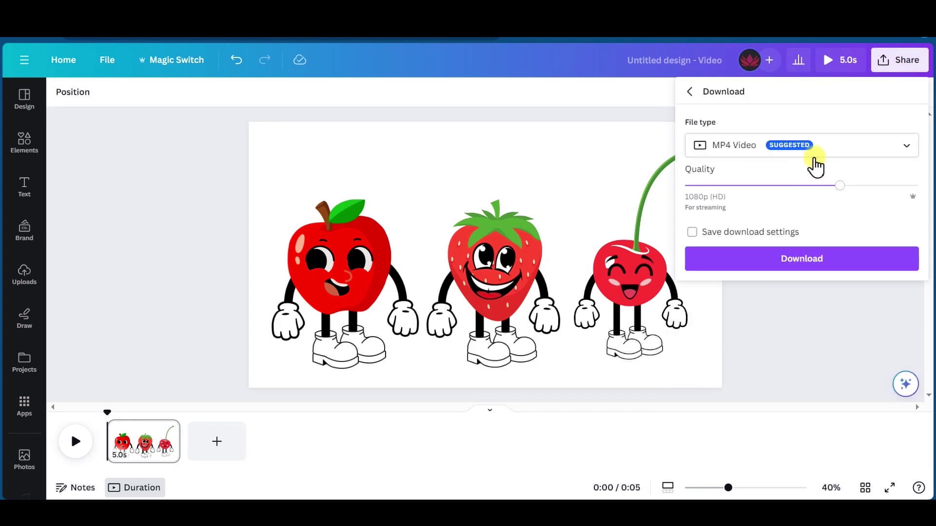
left_click(814, 157)
scroll(786, 191, "up", 3)
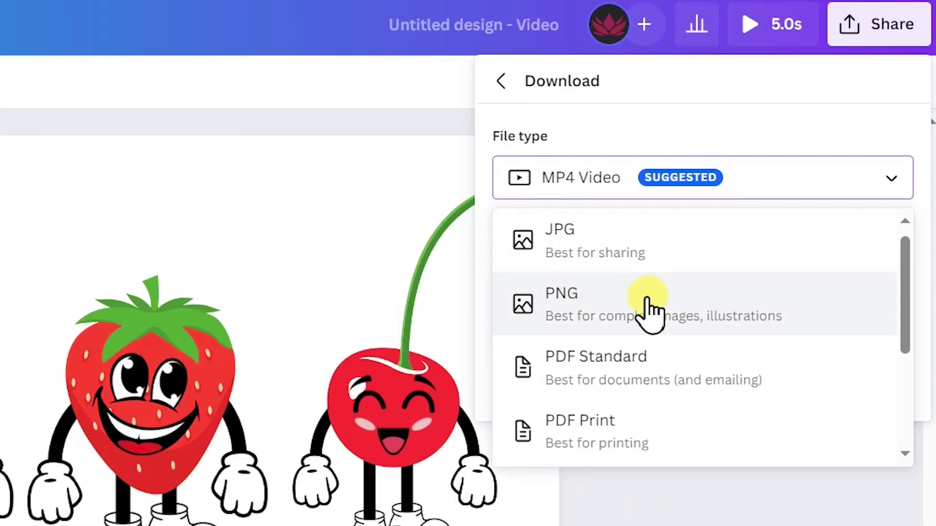
left_click(643, 322)
left_click(633, 434)
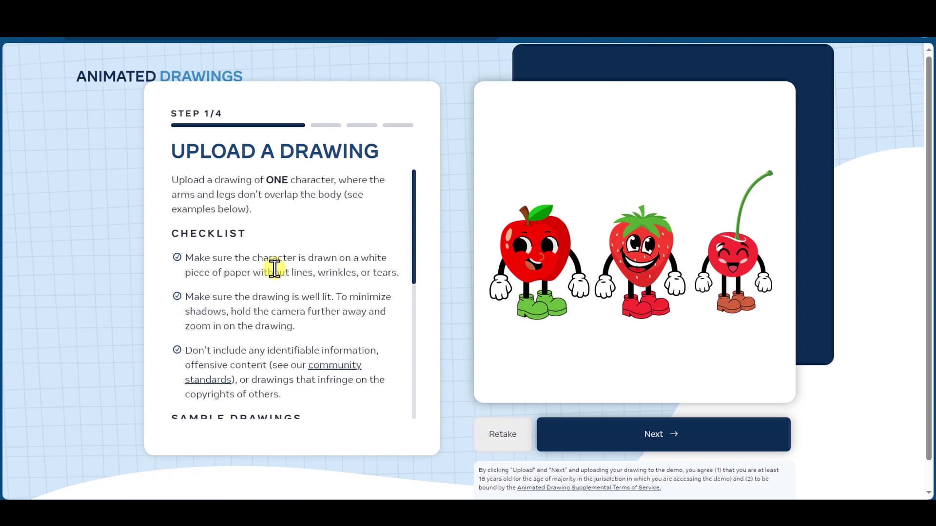
Submit the uploaded picture, shrink the bounding box to just the apple, and continue.
left_click(647, 436)
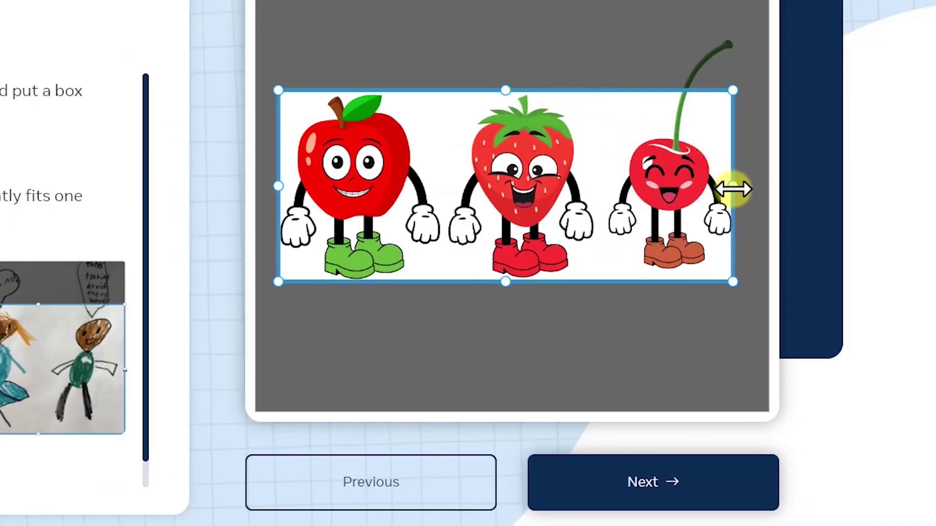
left_click_drag(733, 189, 451, 208)
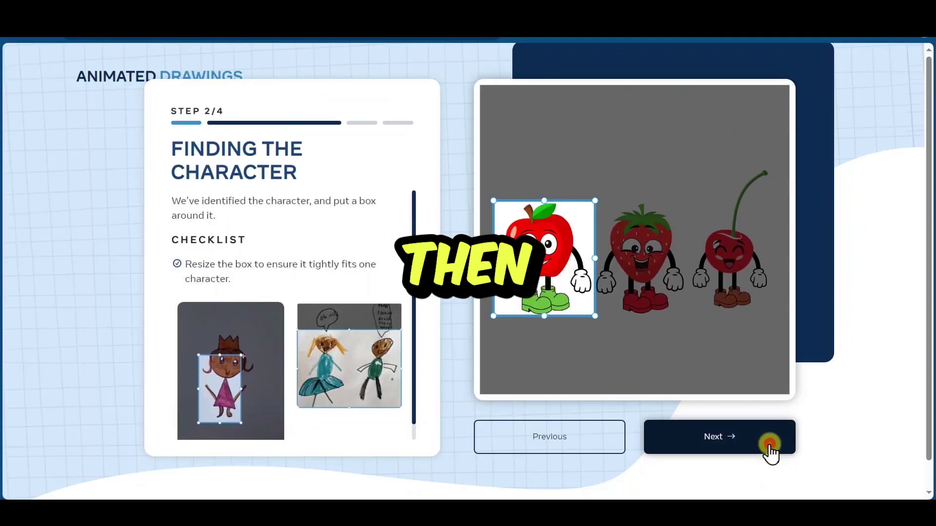
left_click(736, 494)
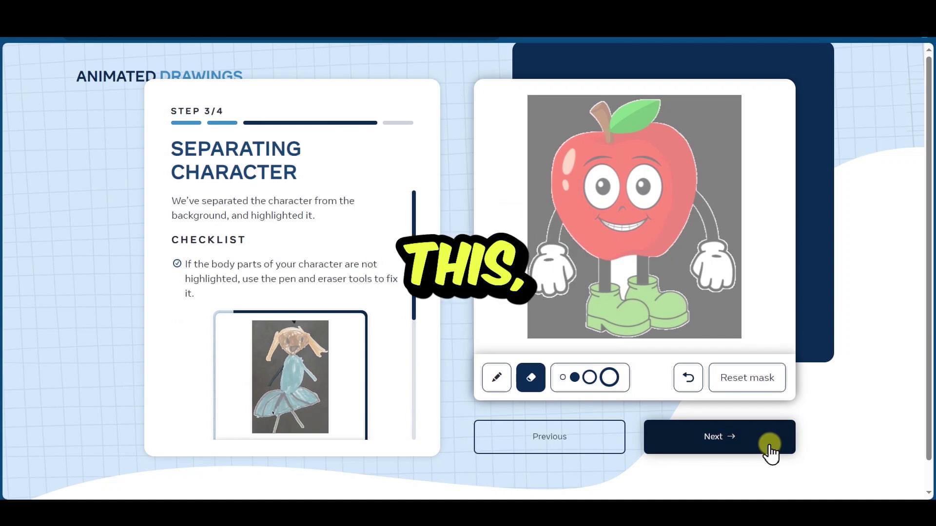
Erase part of the apple's mask, reset it to the original, and go to joints.
left_click(531, 376)
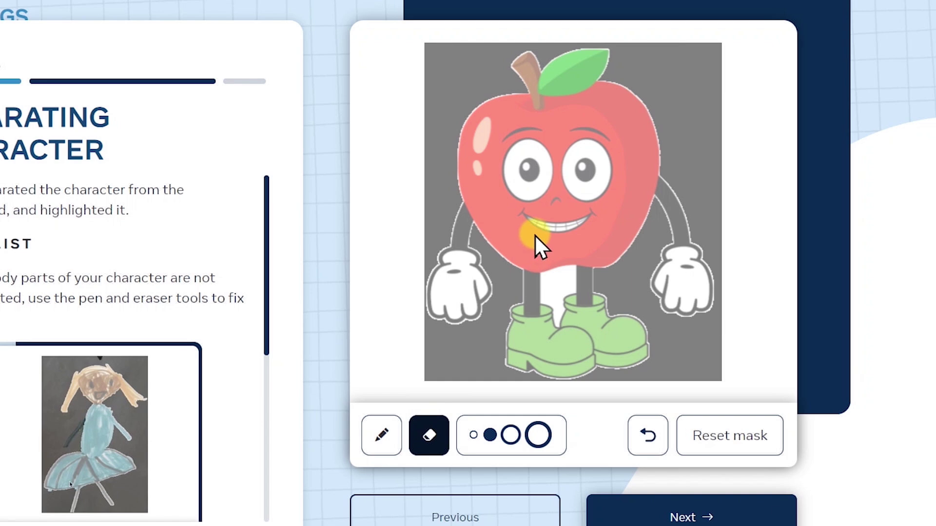
mouse_move(534, 235)
left_mouse_down()
mouse_move(616, 195)
mouse_move(448, 315)
mouse_move(621, 220)
left_mouse_up()
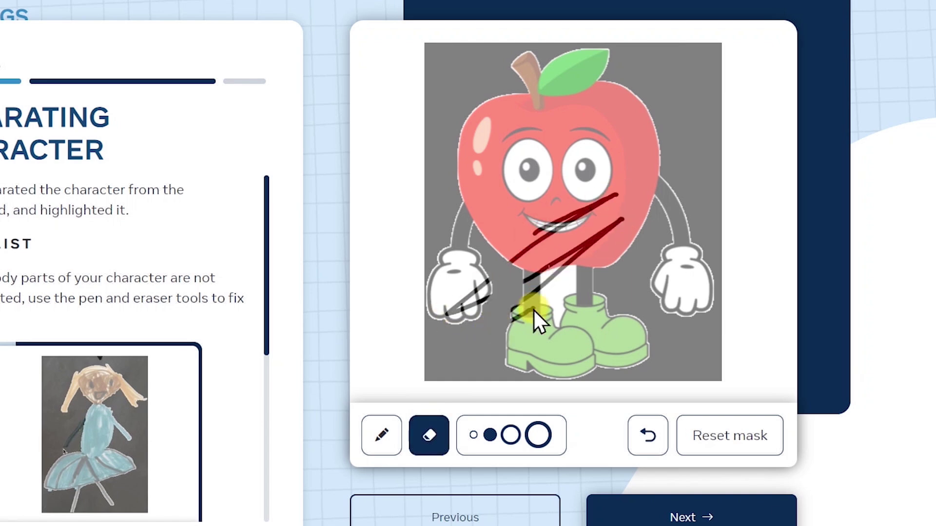
left_click(761, 435)
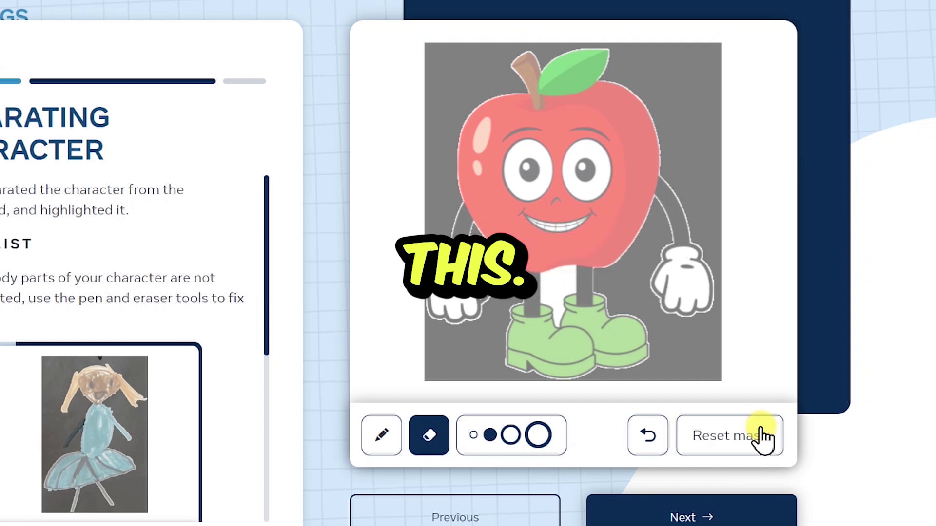
left_click(715, 518)
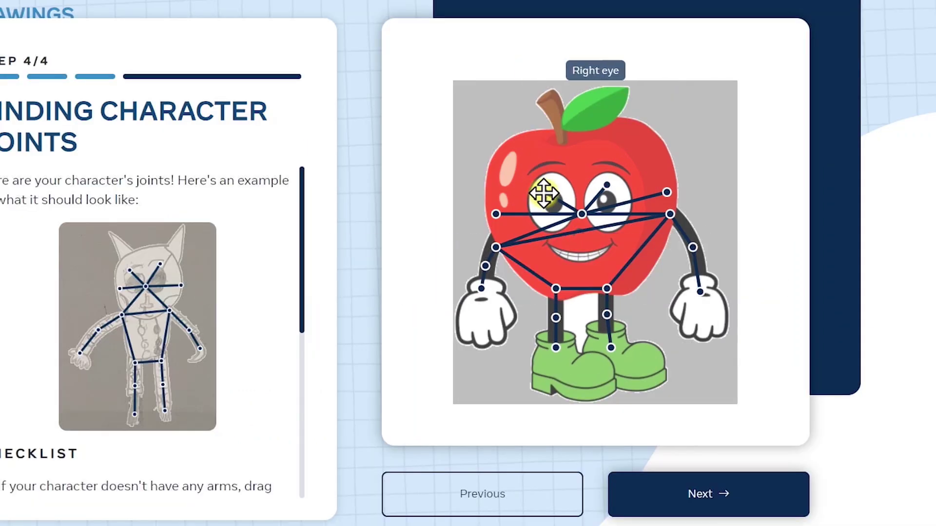
Accept the apple's detected joint skeleton to generate its animation.
left_click(685, 495)
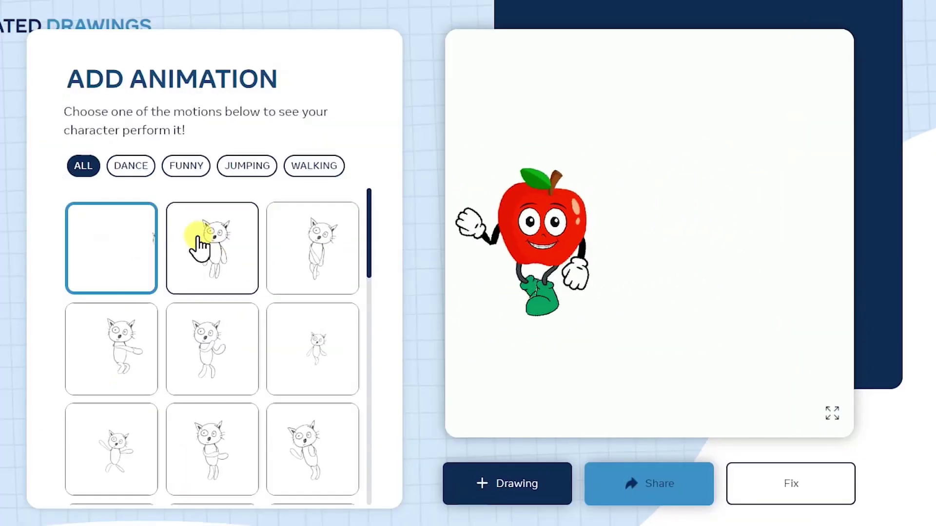
Scroll the motion list and apply a motion to the apple character.
scroll(198, 247, "down", 8)
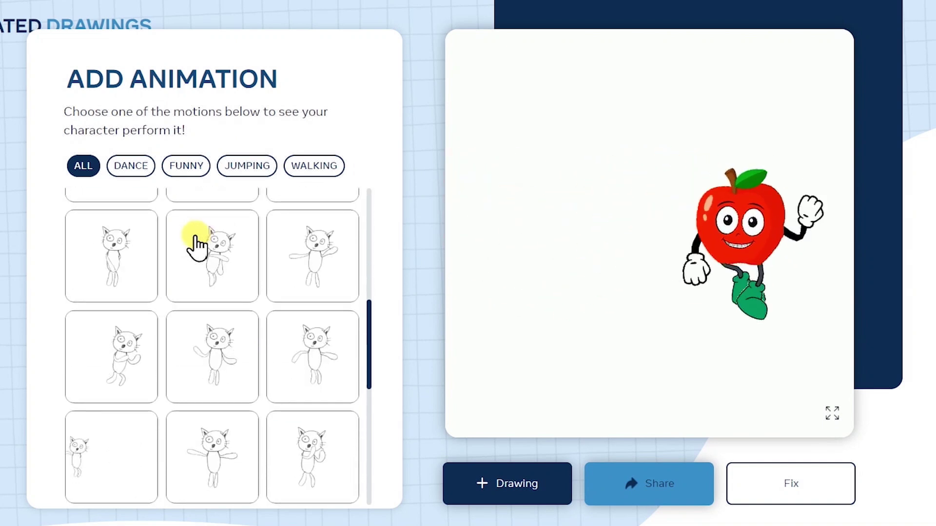
scroll(198, 246, "down", 2)
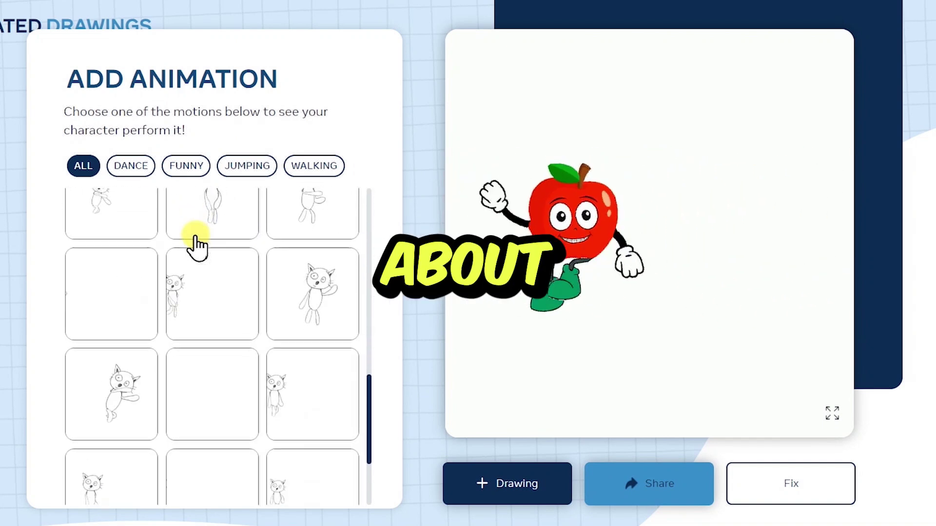
left_click(195, 317)
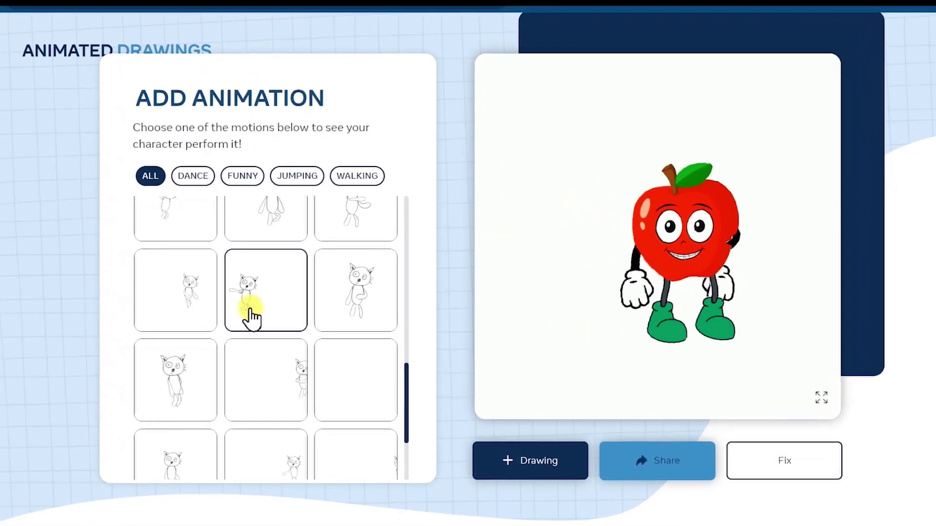
Browse the Dance, Funny, Jumping and Walking motion sets, then play the walking apple full screen.
scroll(342, 292, "up", 10)
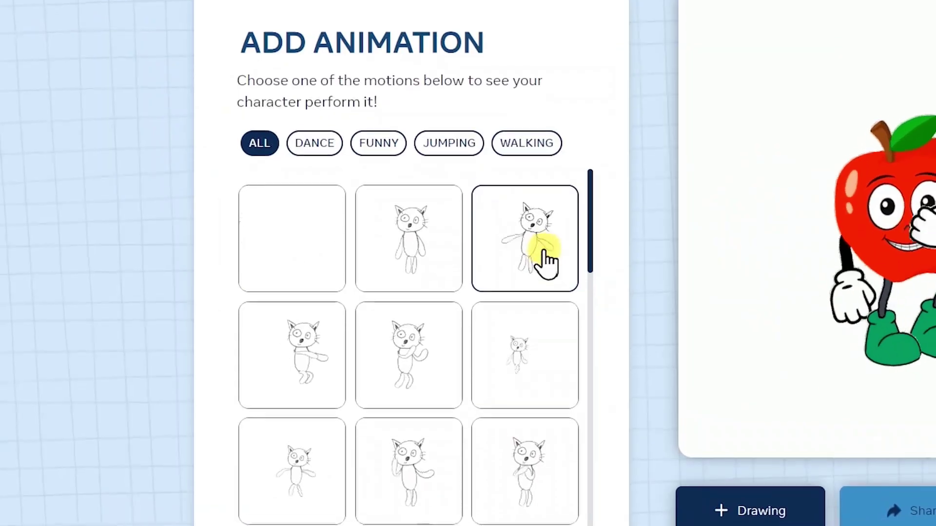
scroll(369, 269, "down", 3)
scroll(575, 310, "down", 10)
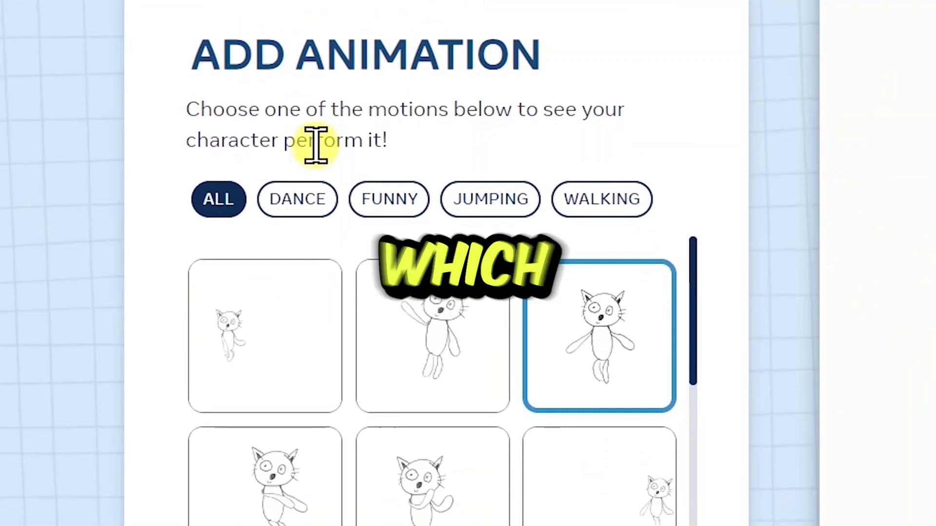
left_click(320, 100)
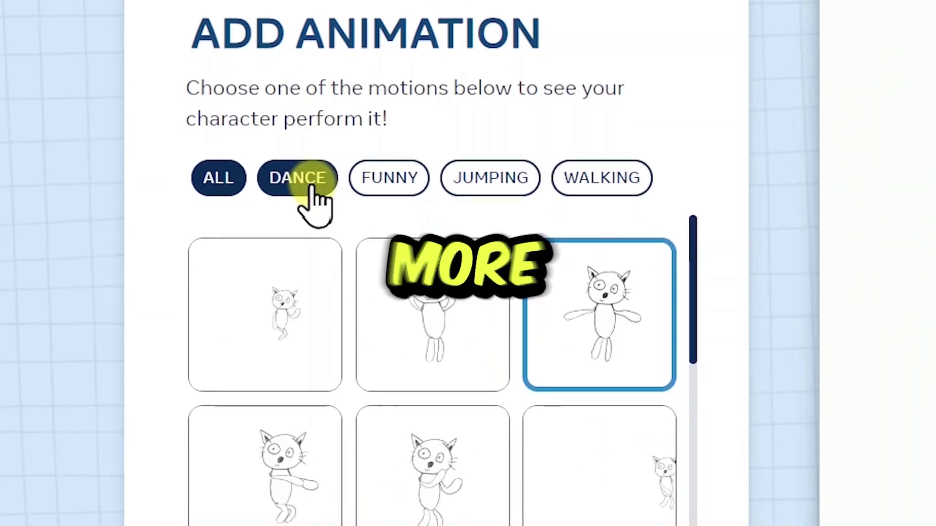
left_click(390, 137)
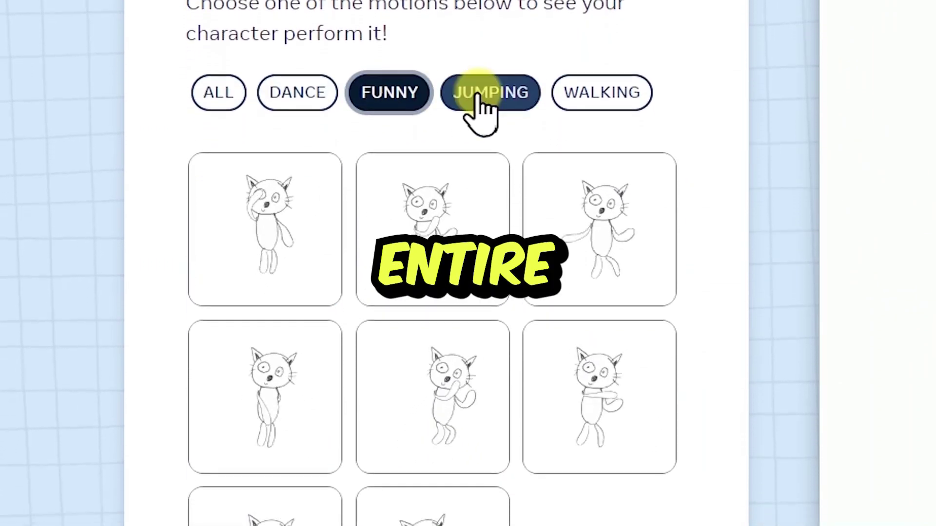
left_click(485, 136)
left_click(619, 53)
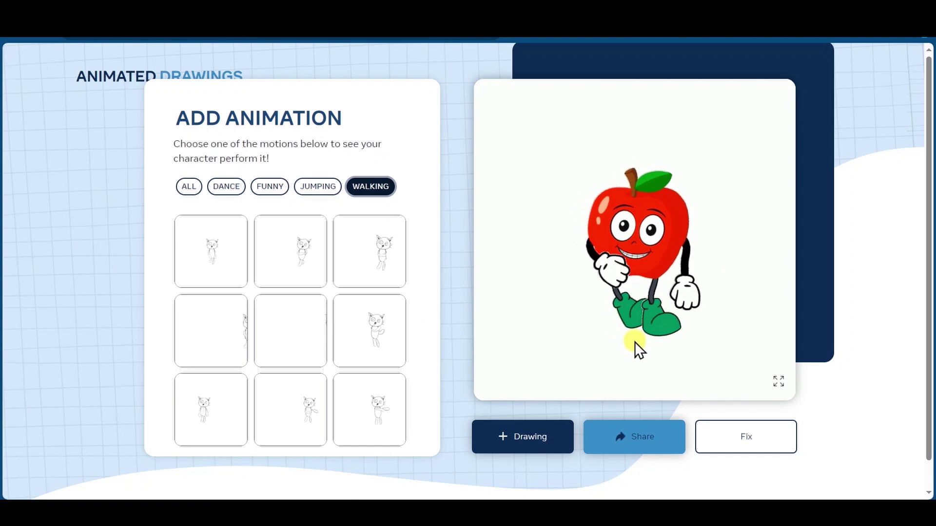
left_click(776, 382)
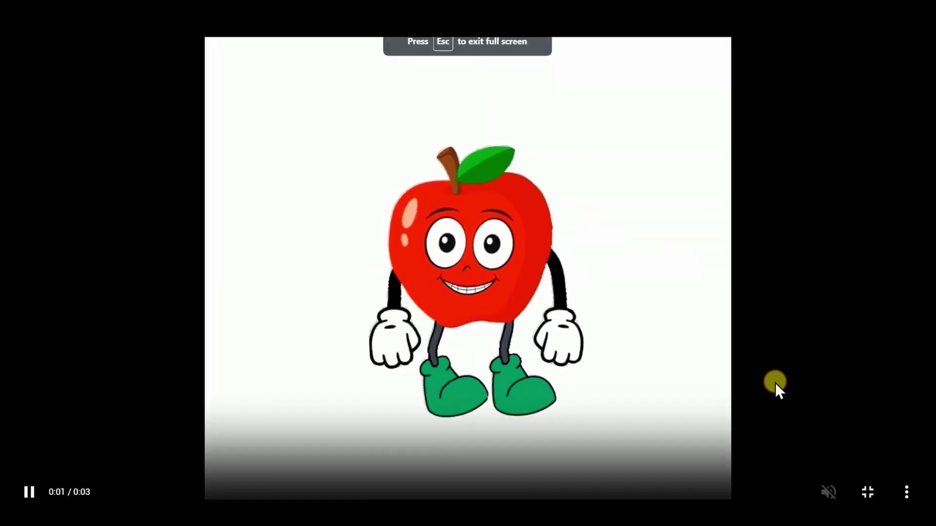
Pause the full-screen apple animation and download it as a video file.
left_click(566, 350)
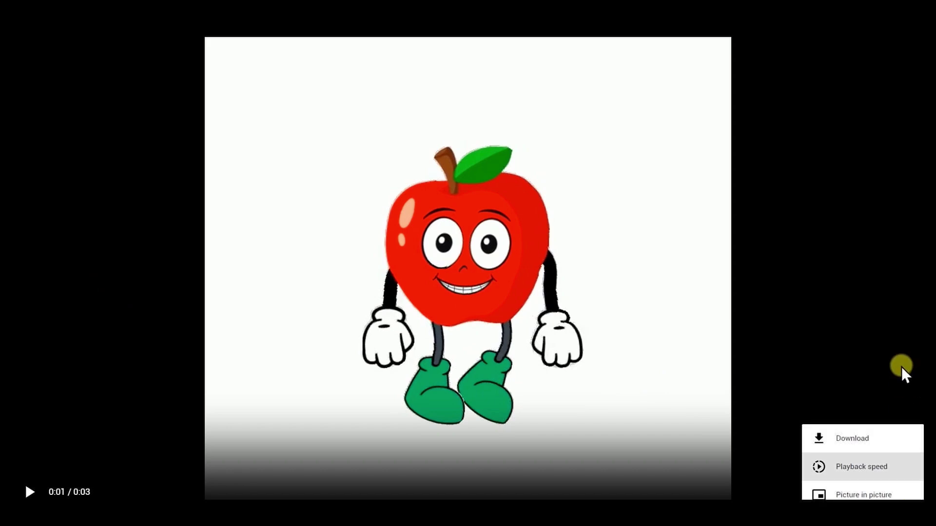
left_click(889, 451)
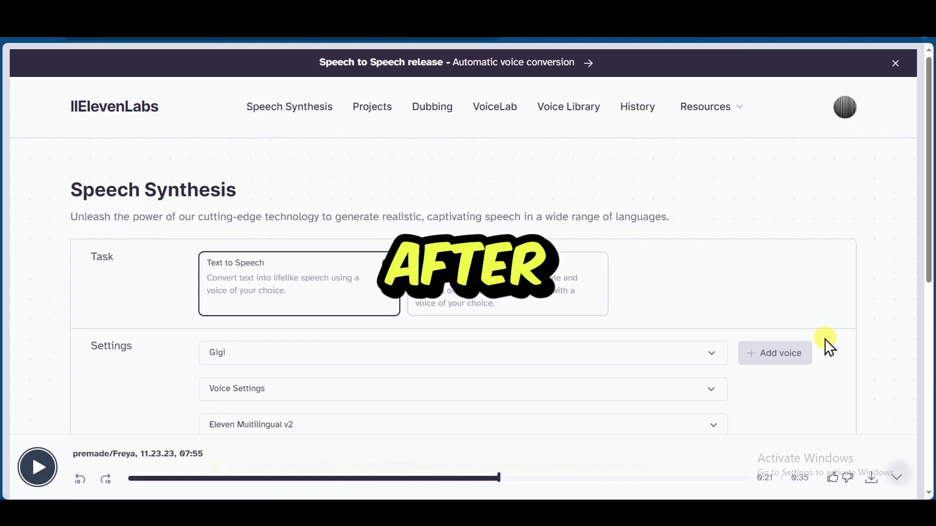
Scroll down the Text to Speech page to the Text box, with the Gigi voice selected.
scroll(825, 338, "down", 1)
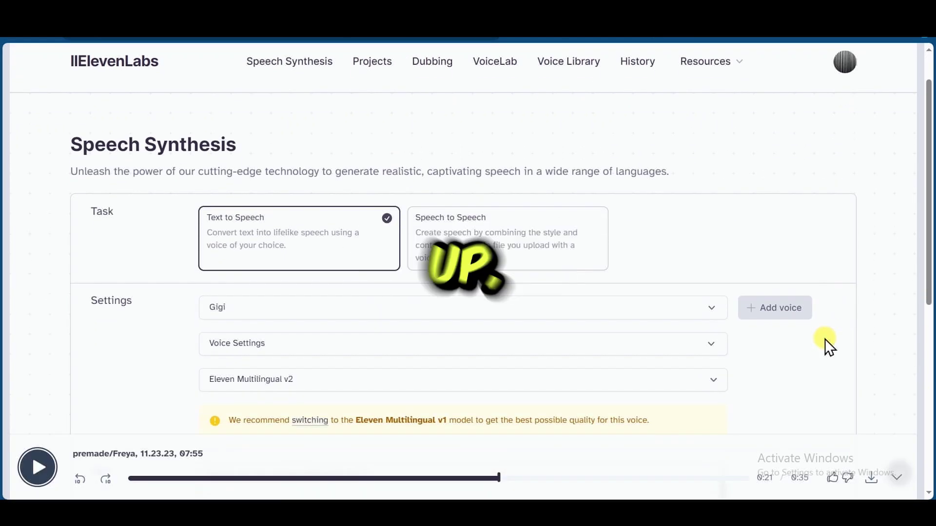
scroll(829, 346, "down", 3)
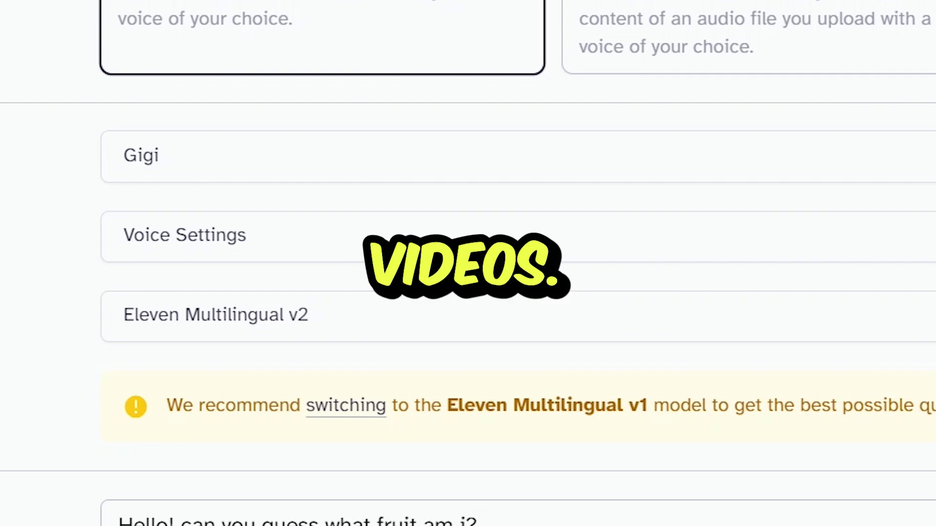
scroll(774, 397, "down", 3)
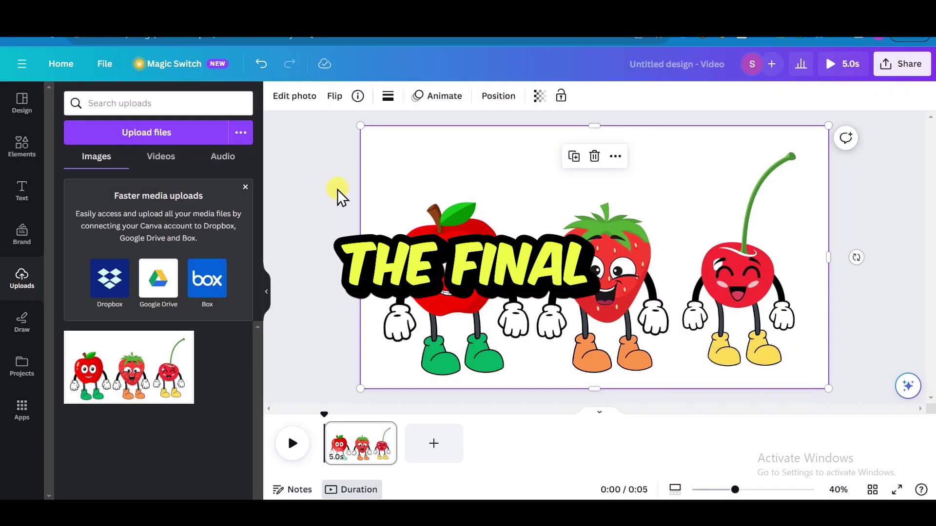
Add a blank second page and place the uploaded apple video on it.
left_click(295, 322)
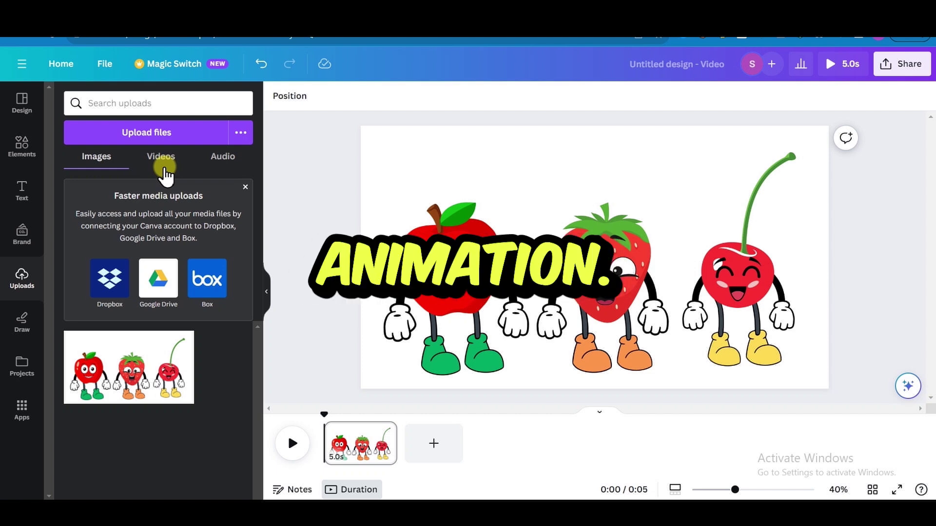
left_click(164, 169)
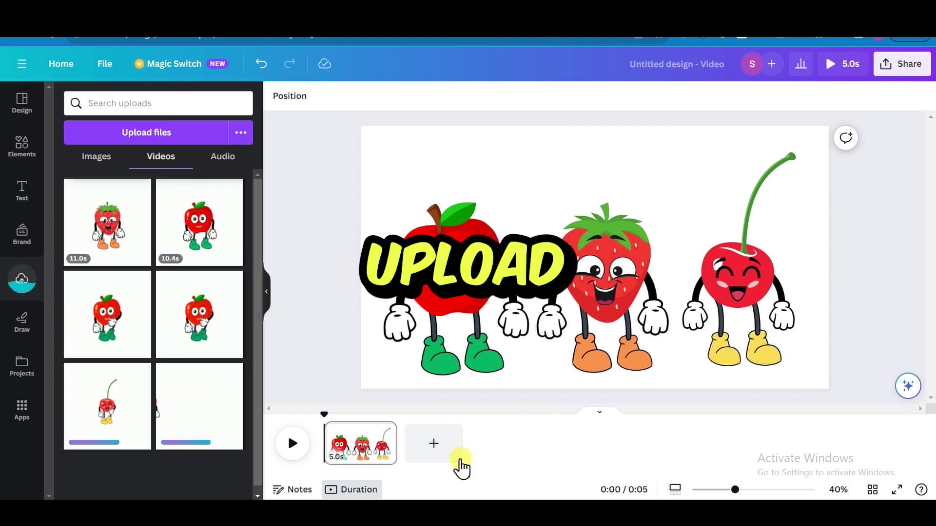
left_click(438, 442)
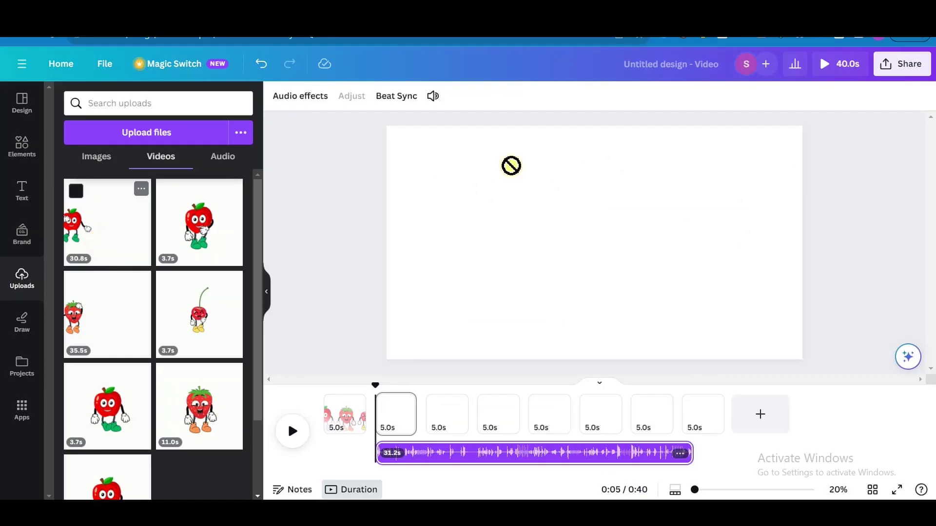
left_click_drag(508, 163, 464, 234)
Enlarge the apple video and line it up with the page's left edge.
left_click_drag(424, 167, 349, 163)
left_click_drag(541, 254, 521, 276)
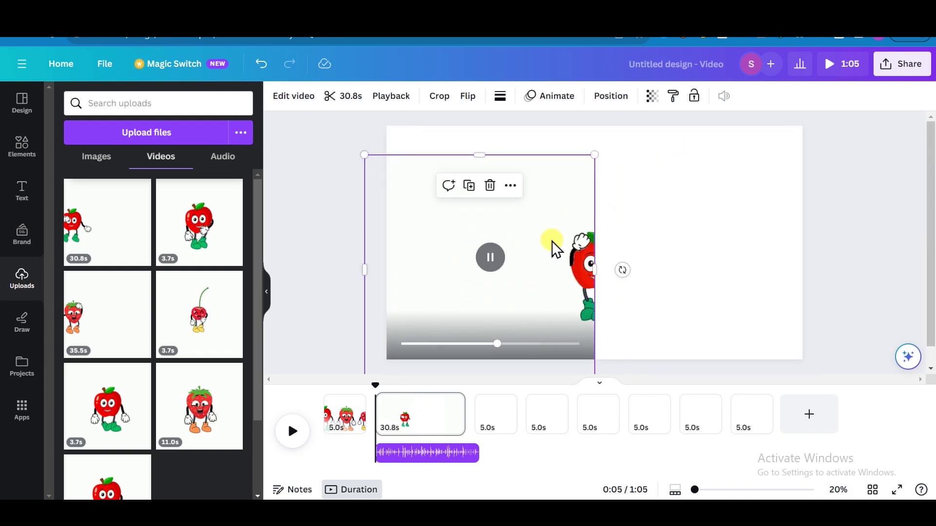
left_click_drag(594, 155, 713, 127)
left_click(762, 271)
left_click(487, 227)
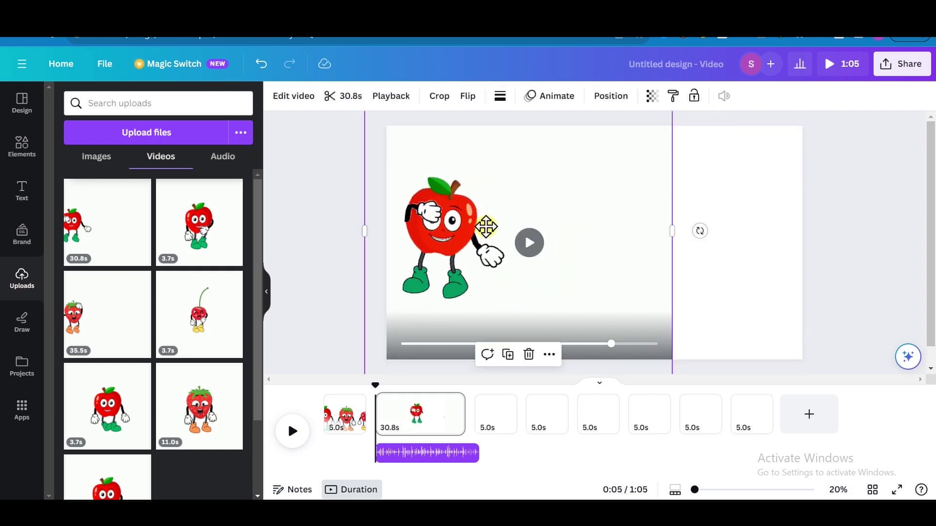
left_click_drag(487, 227, 493, 234)
left_click(842, 279)
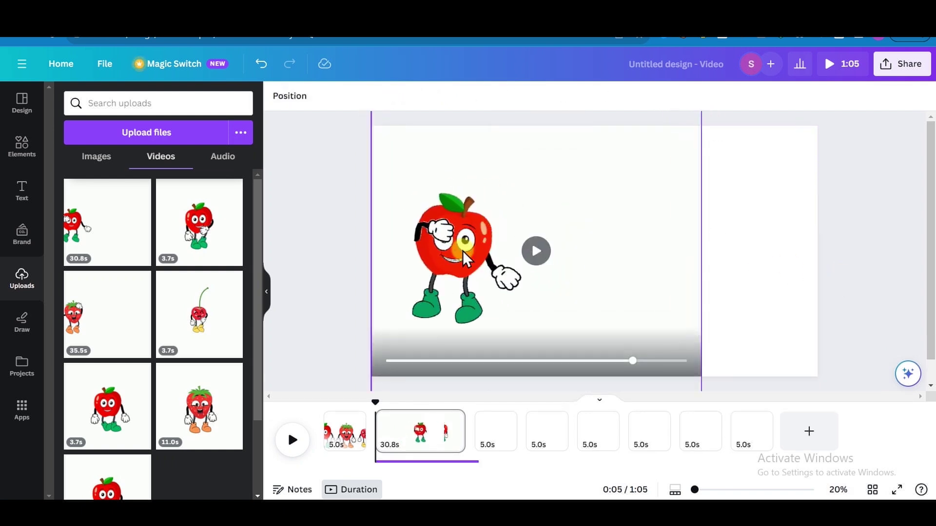
Compare the apple clip with and without its background, keeping the original.
left_click(766, 264)
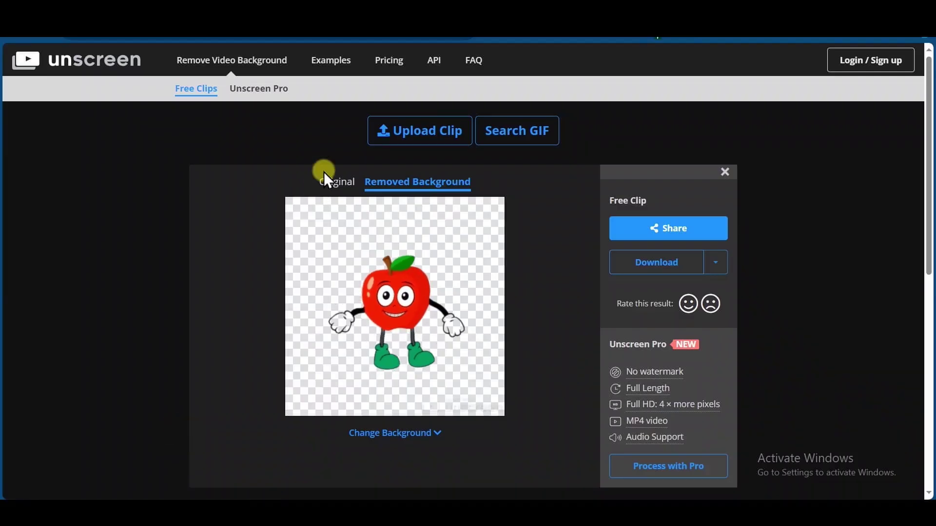
left_click(326, 182)
left_click(420, 183)
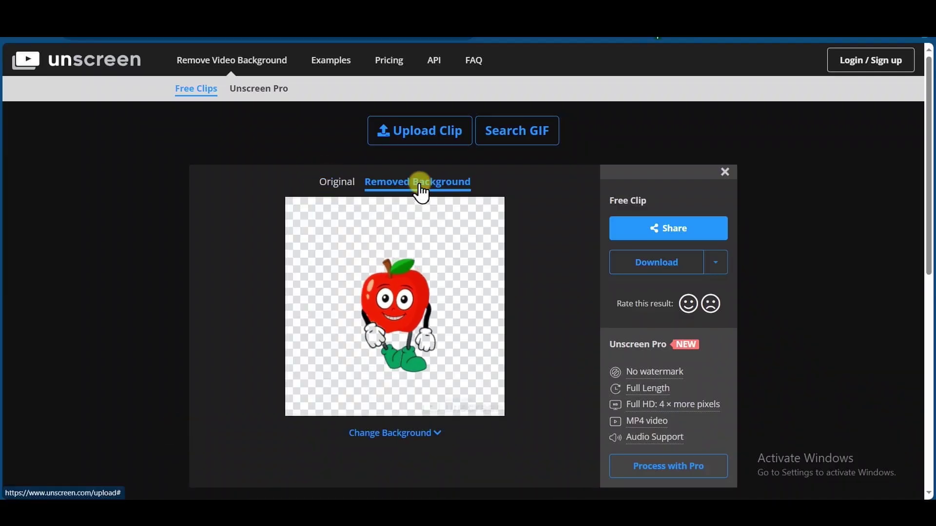
left_click(328, 182)
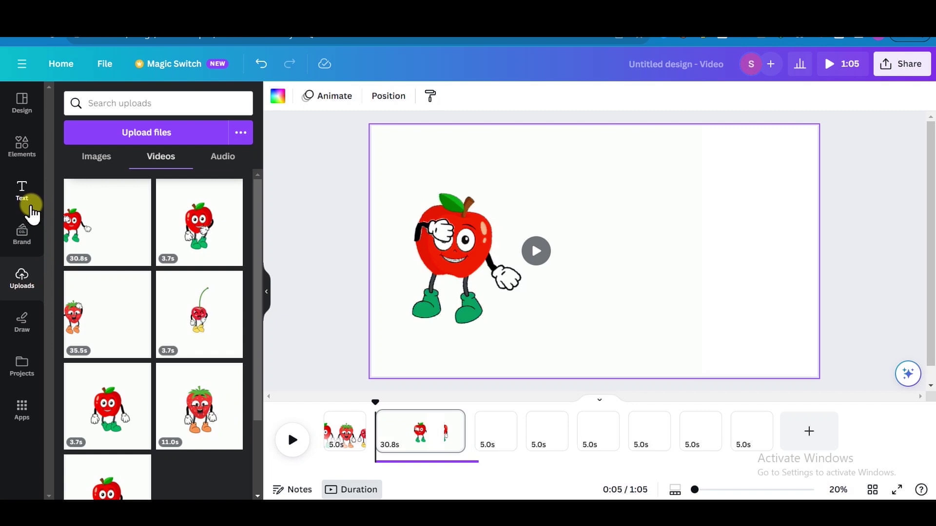
Add a 'Guess the fruit?' heading at the upper right of the page.
left_click(25, 195)
left_click(113, 226)
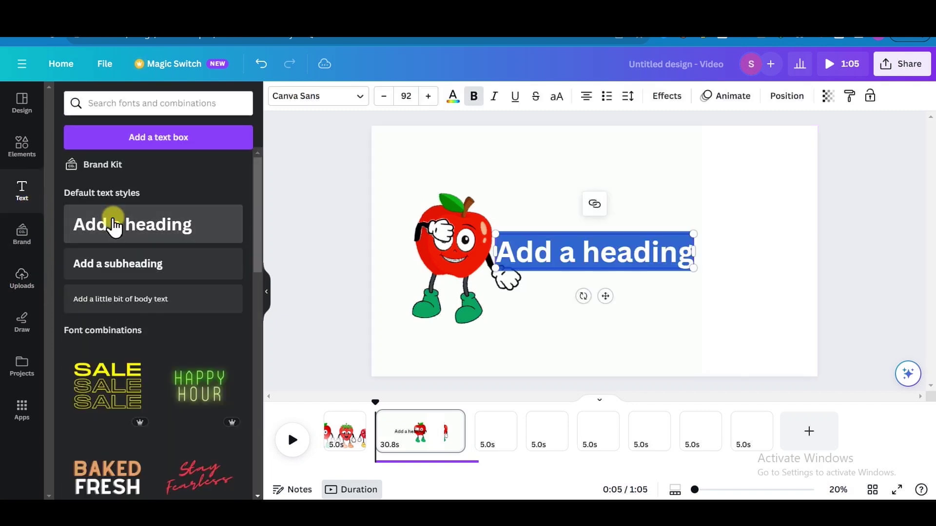
type("Guess the fruit")
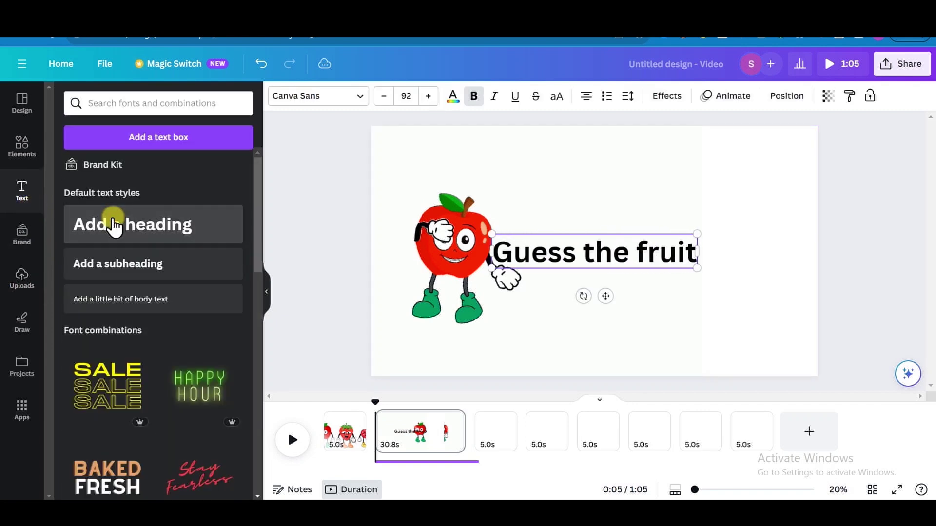
type("?")
left_click_drag(618, 245, 668, 193)
Style the heading in Archivo Black, yellow, with a black outline.
left_click(319, 96)
left_click(156, 460)
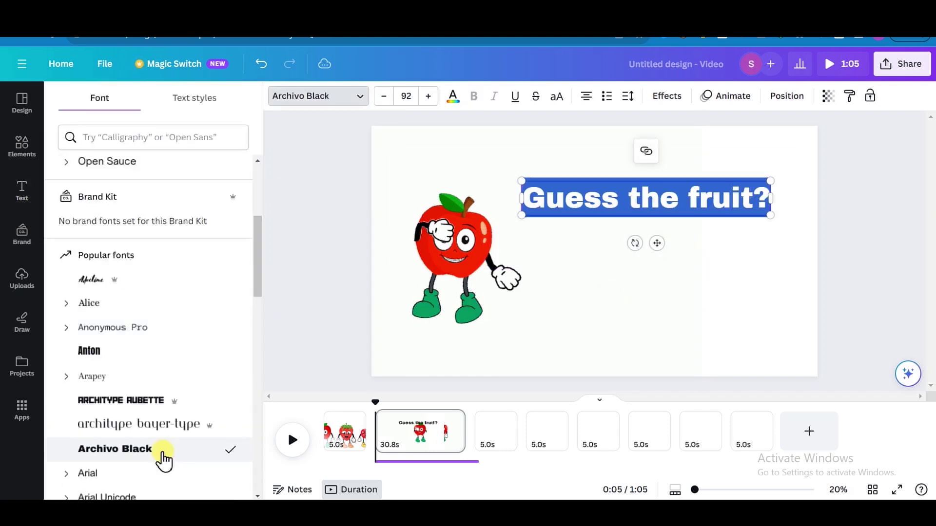
left_click(452, 96)
left_click(165, 495)
left_click(667, 95)
left_click(209, 244)
Animate the heading with Bounce and duplicate it into a thin text box.
left_click(726, 95)
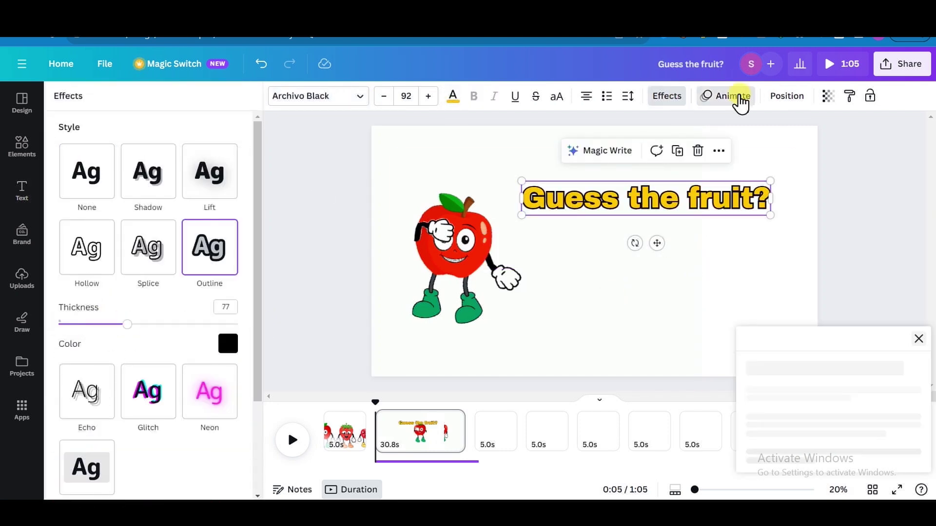
scroll(156, 385, "down", 5)
scroll(157, 385, "down", 5)
scroll(146, 443, "up", 5)
left_click(154, 281)
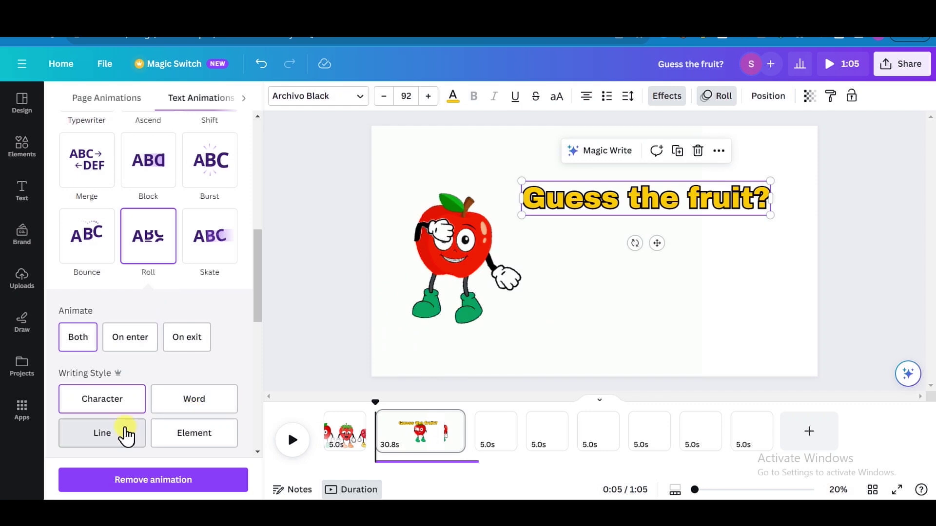
left_click(86, 268)
left_click(679, 151)
left_click_drag(659, 251, 651, 249)
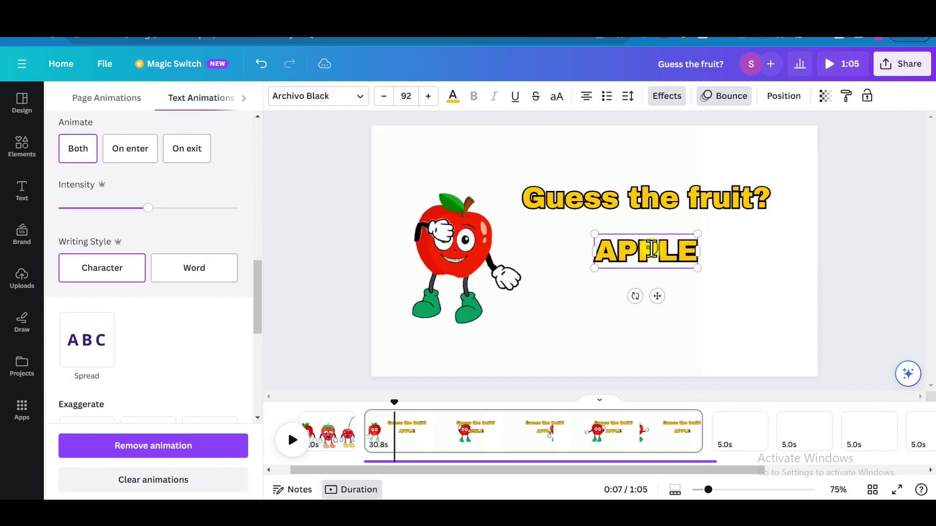
Give APPLE a rounded background effect and the Breathe animation.
left_click(667, 96)
left_click(97, 465)
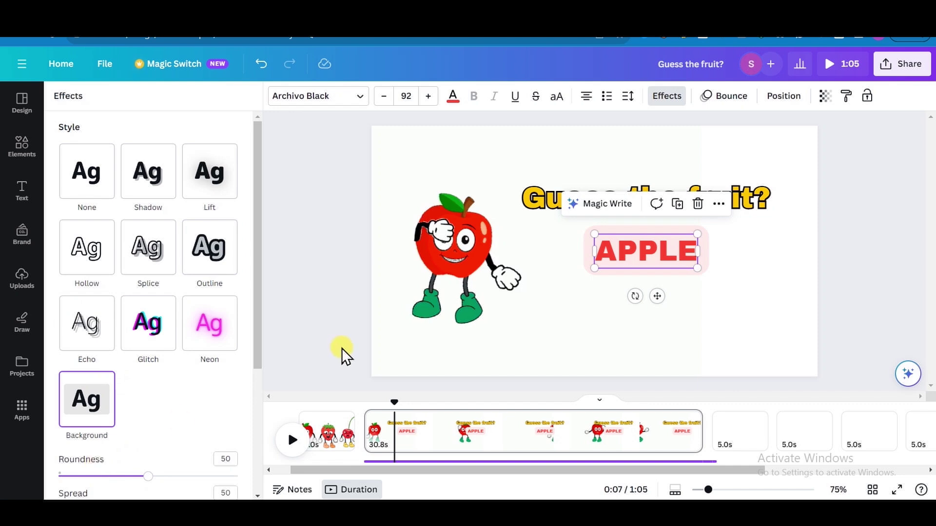
left_click(724, 95)
left_click(209, 274)
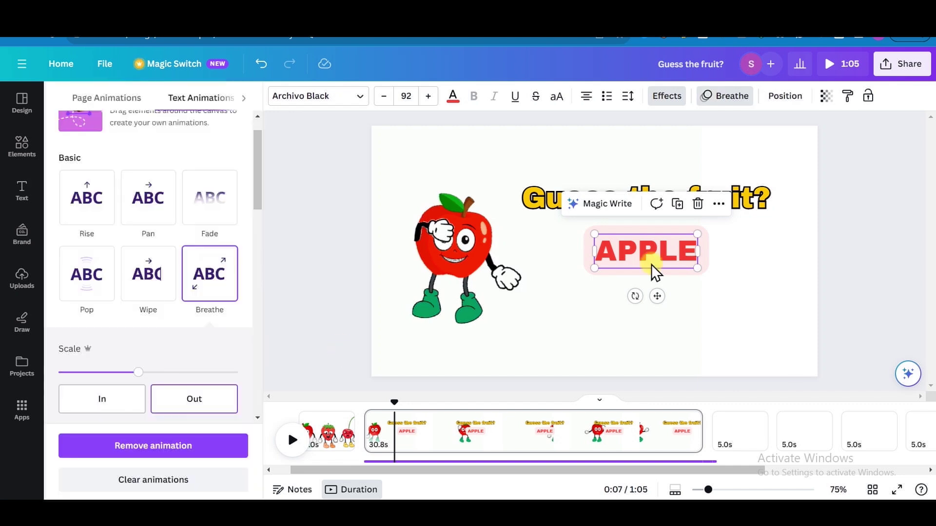
Delay APPLE's entrance on the timeline and preview the timing.
right_click(652, 265)
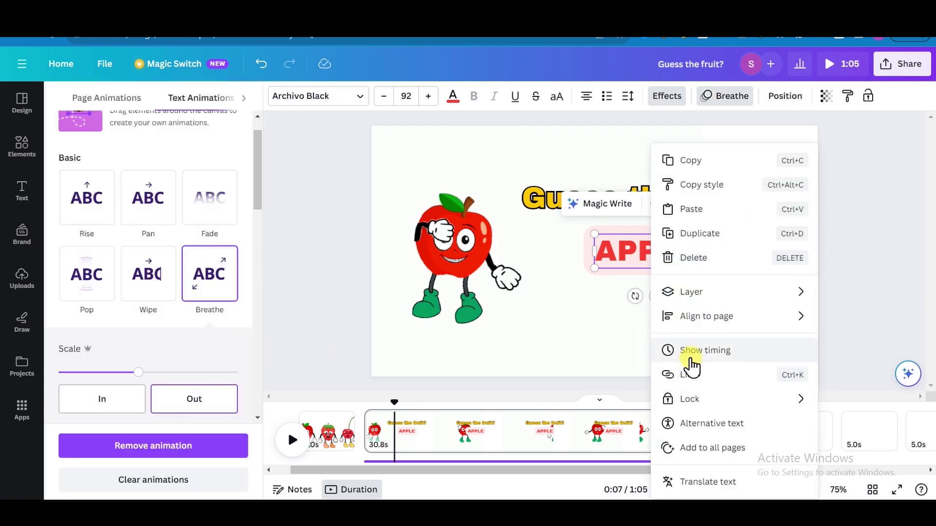
left_click(691, 351)
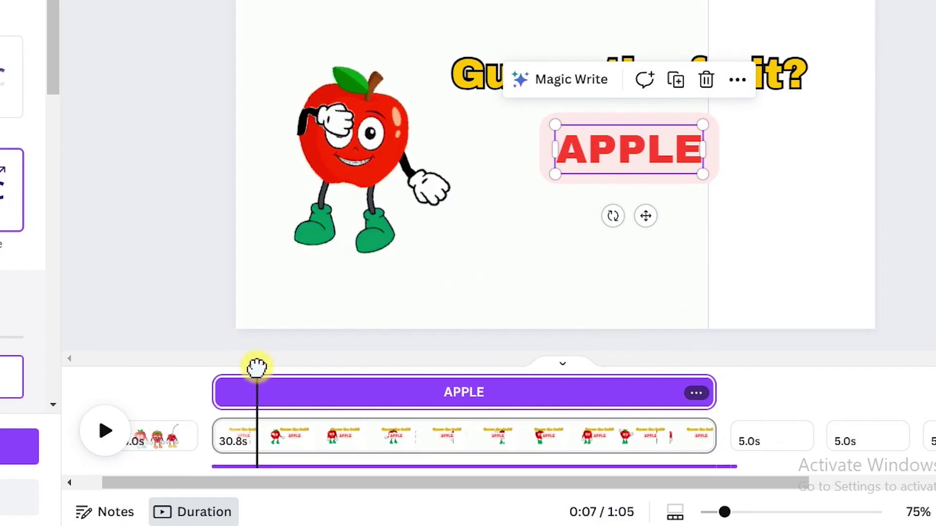
left_click_drag(256, 367, 284, 390)
left_click(103, 434)
left_click_drag(274, 367, 231, 374)
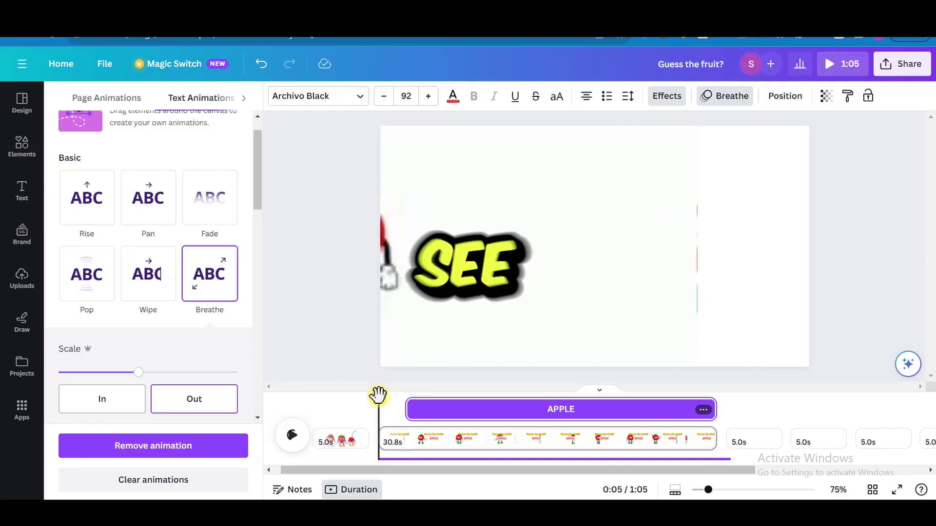
left_click(289, 436)
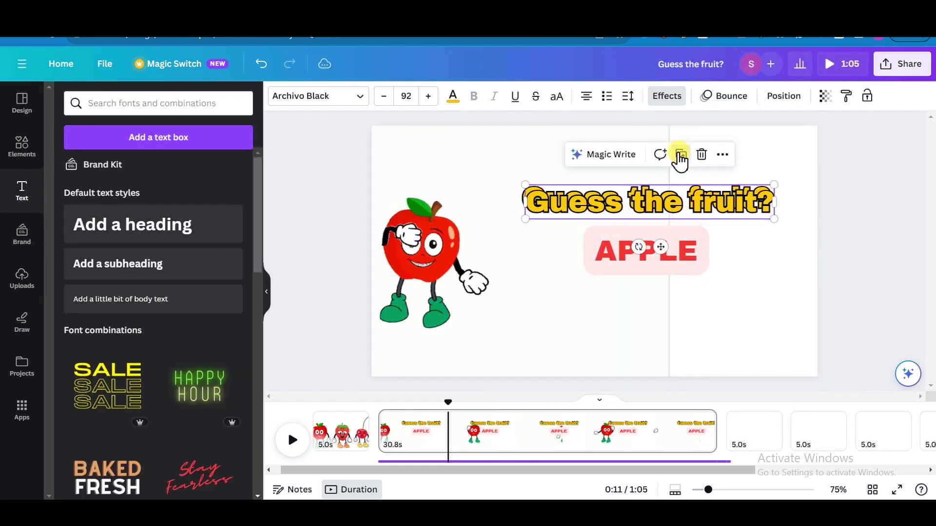
Duplicate the title, retype it as the A-P-P-L-E spelling and colour it pink.
left_click(677, 155)
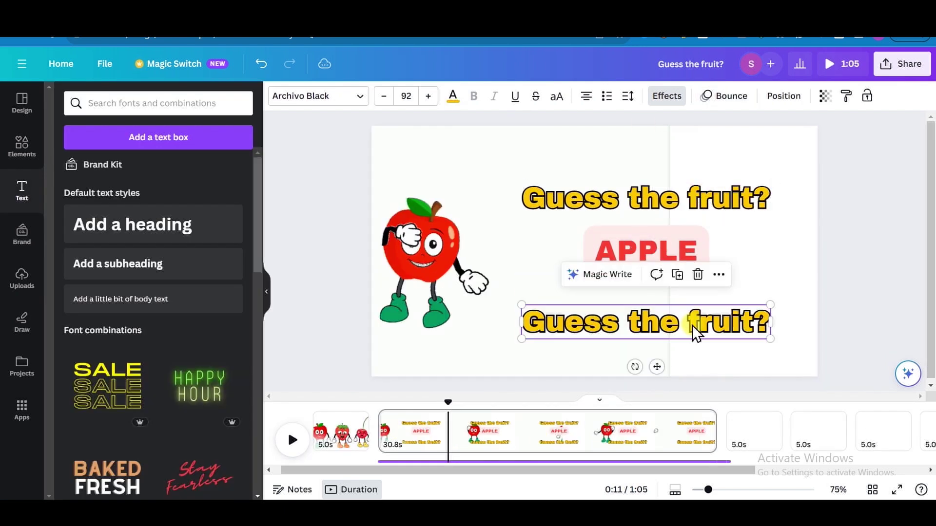
type("A-P-P-L-E")
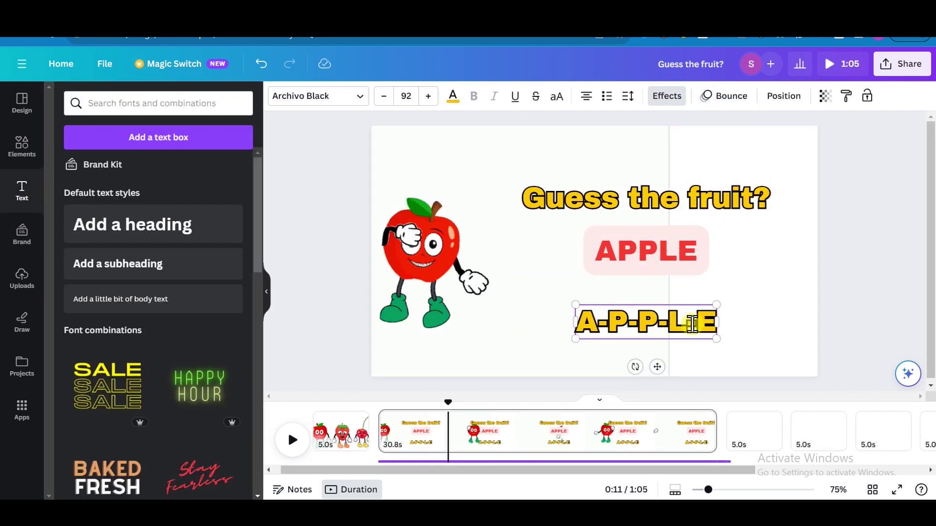
key("ctrl+a")
left_click(452, 95)
left_click(161, 311)
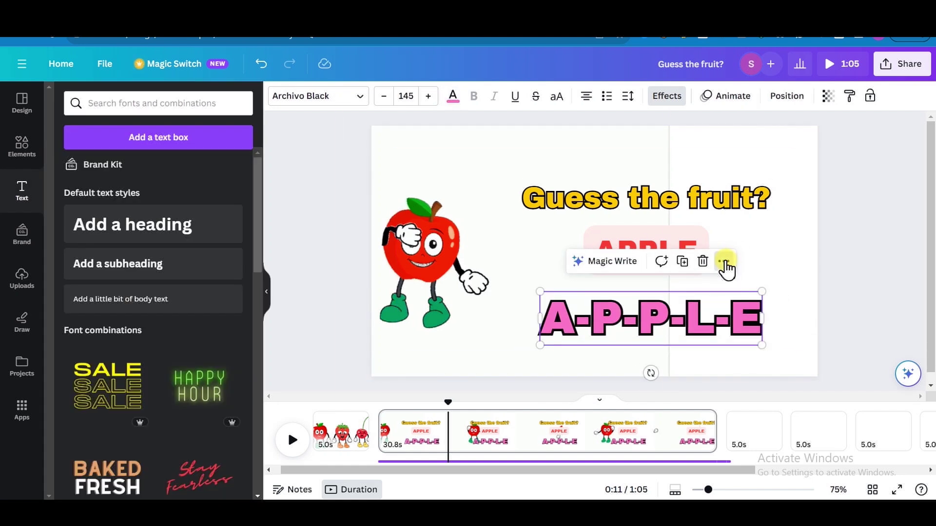
Make A-P-P-L-E start later, at the playhead, and preview the timing.
left_click(725, 264)
mouse_move(728, 268)
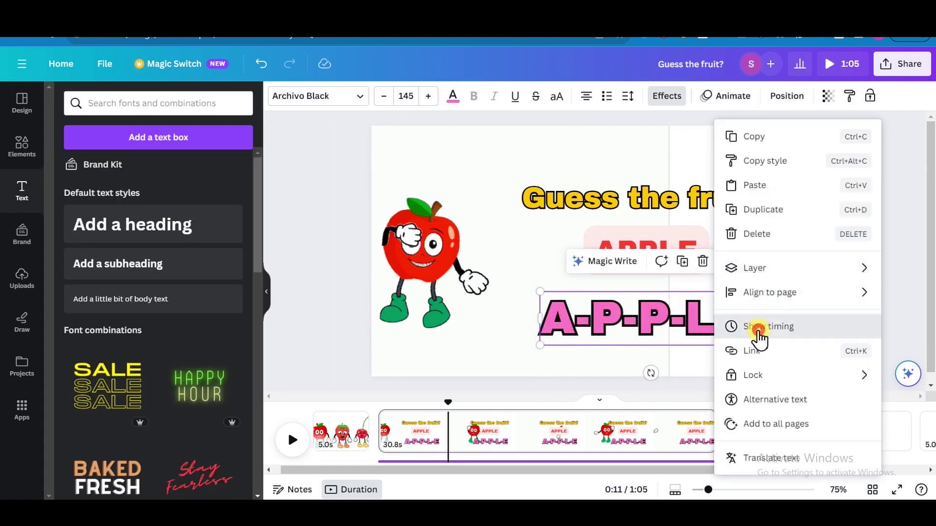
left_click(768, 326)
left_click(293, 441)
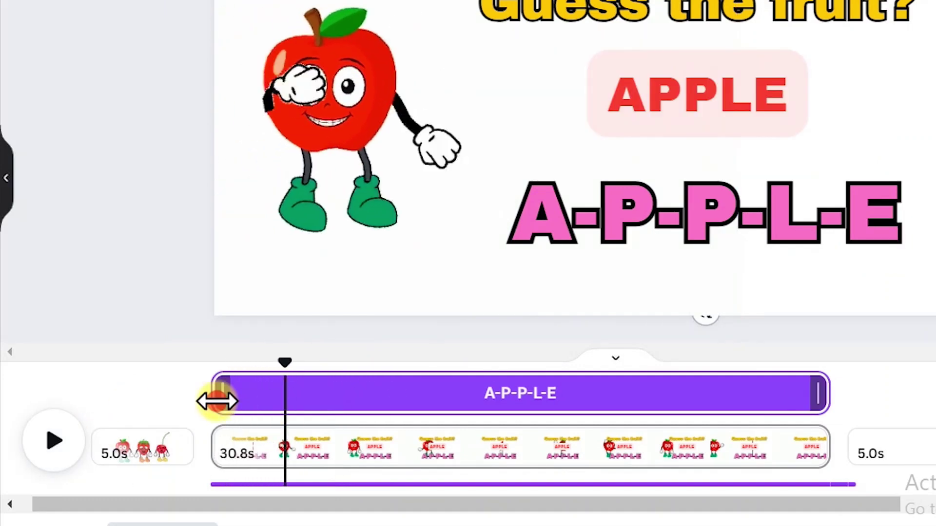
left_click_drag(217, 396, 288, 395)
left_click(57, 445)
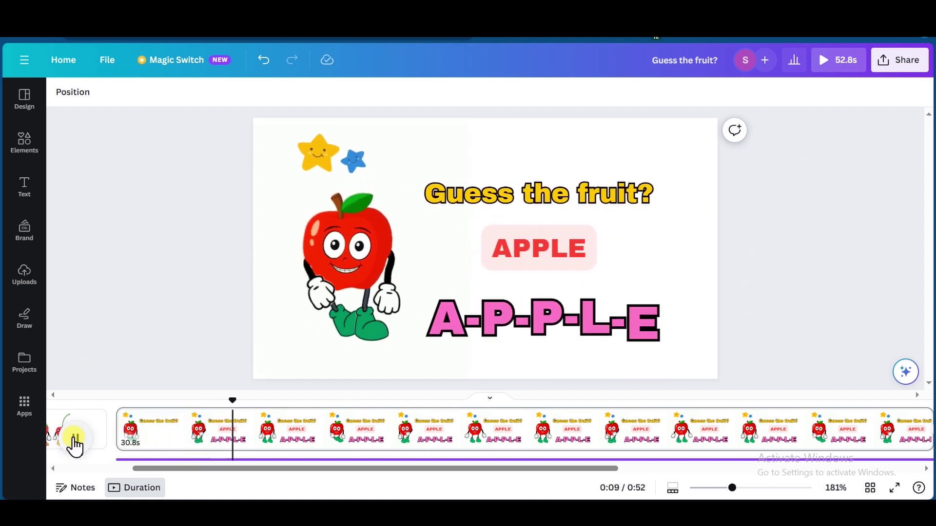
Preview the apple scene, then select its video and both texts together.
left_click(74, 439)
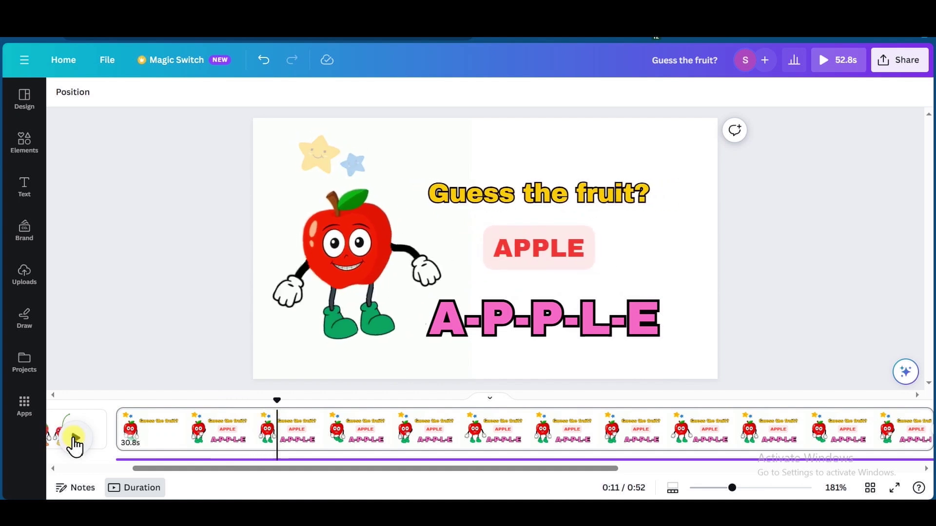
left_click(74, 439)
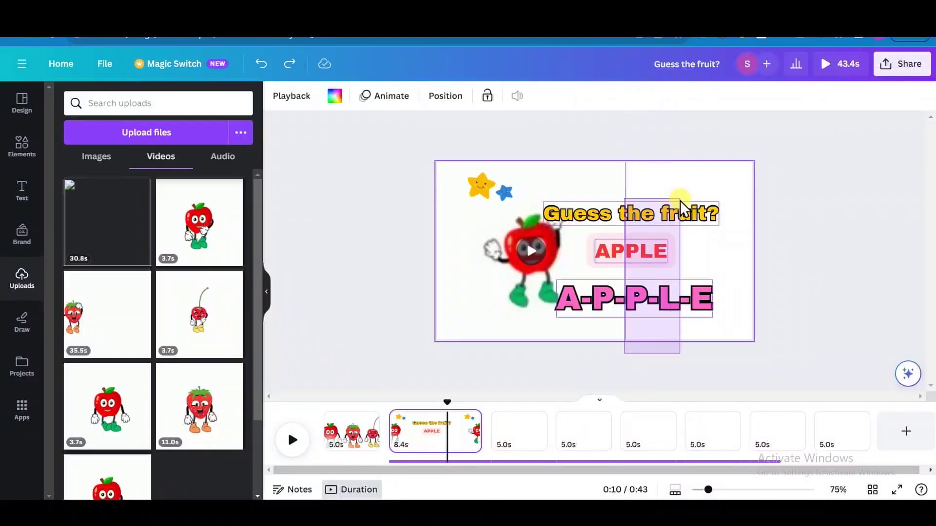
left_click(683, 207, "shift")
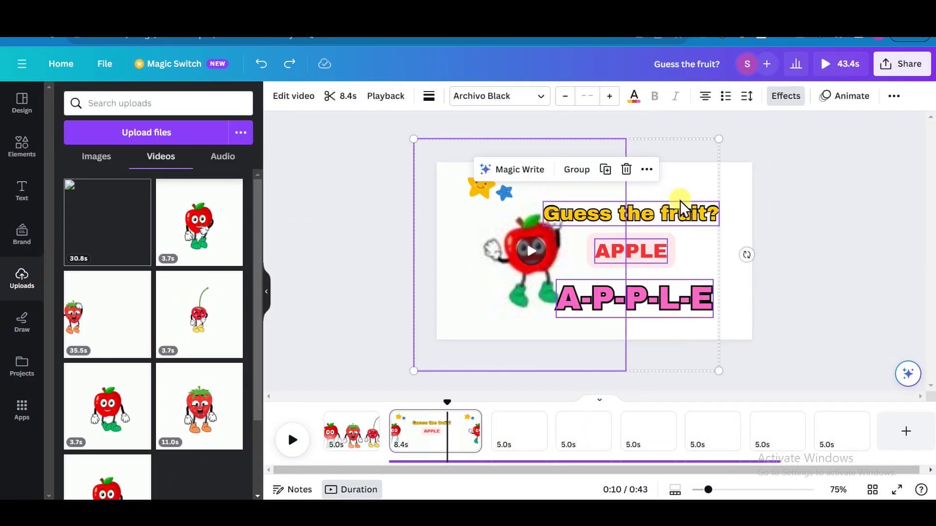
Paste the apple page's video and texts onto the empty third page.
left_click(541, 414)
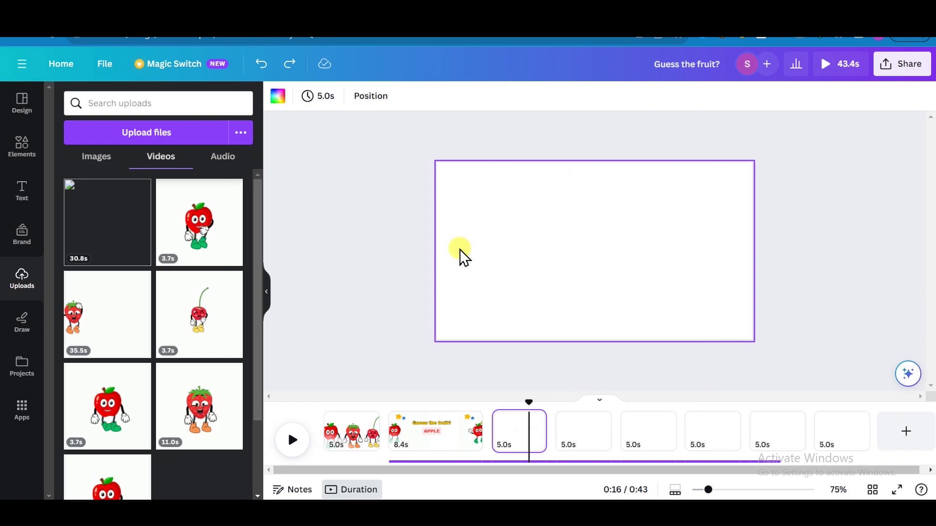
key("ctrl+v")
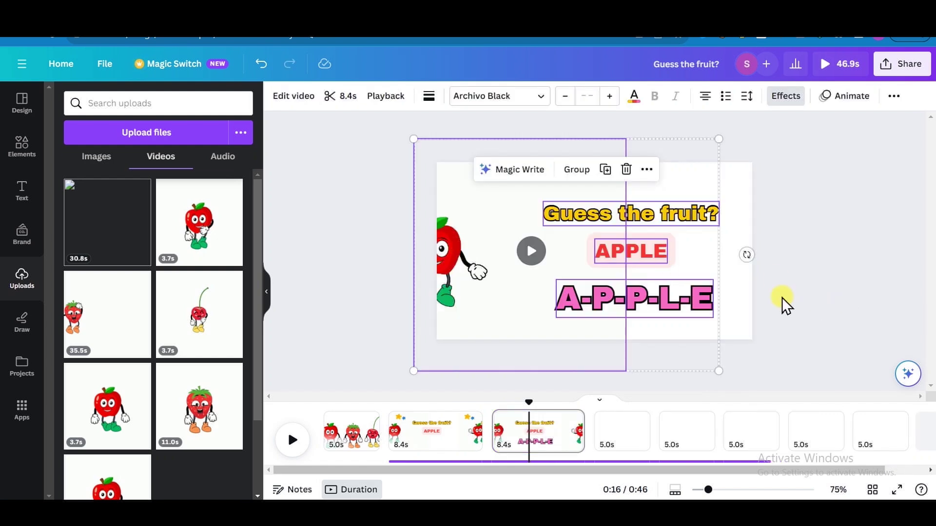
left_click(784, 304)
Retype the texts as strawberry and S-T-R-A-W-B-E-R-R-Y on one line, then preview.
double_click(634, 251)
type("strawberry")
double_click(663, 295)
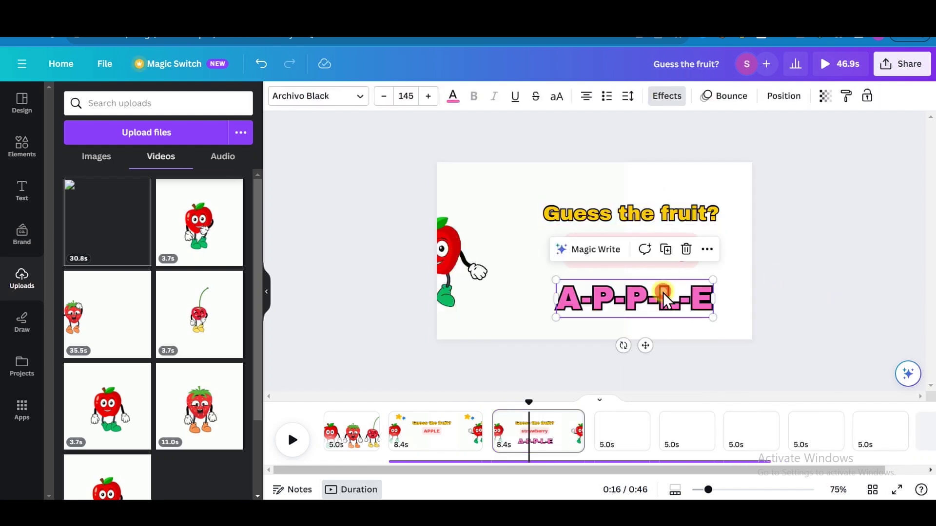
type("S-T-R-A-W-B-E")
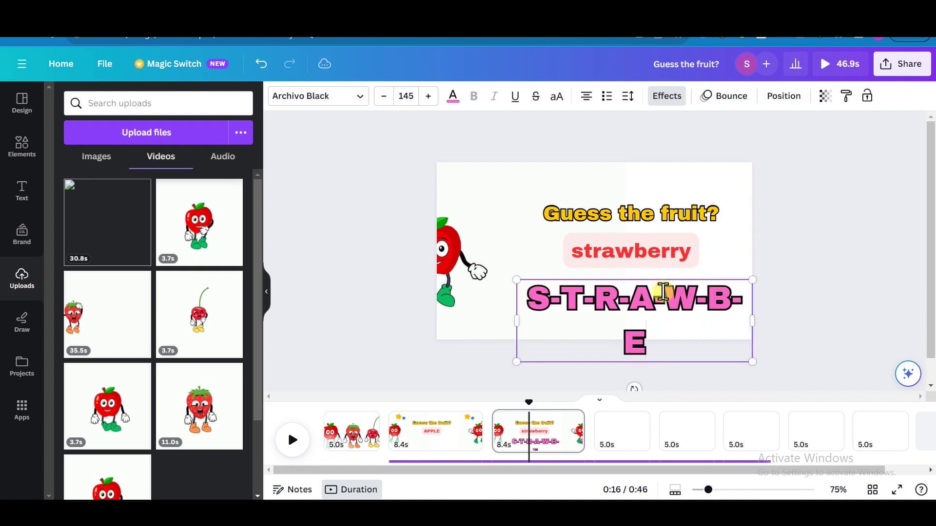
type("-R-R-Y")
left_click_drag(816, 316, 695, 307)
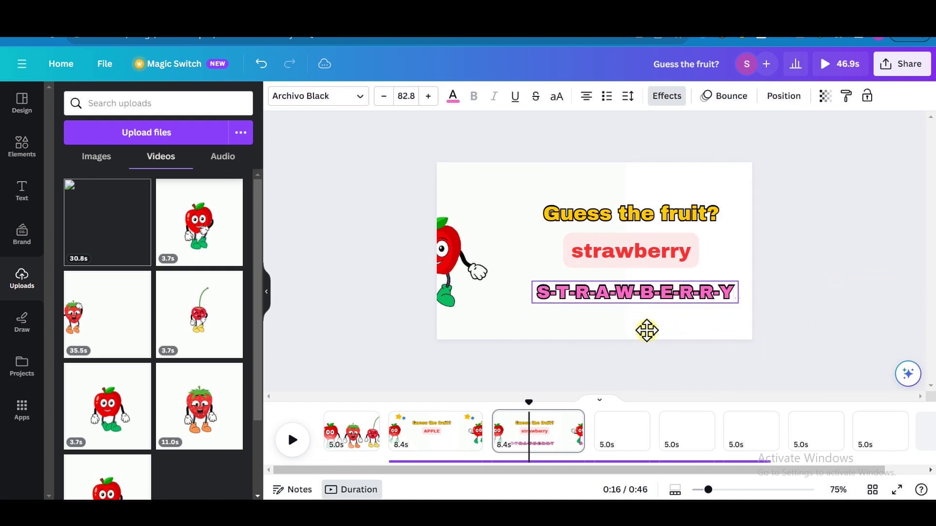
left_click(294, 441)
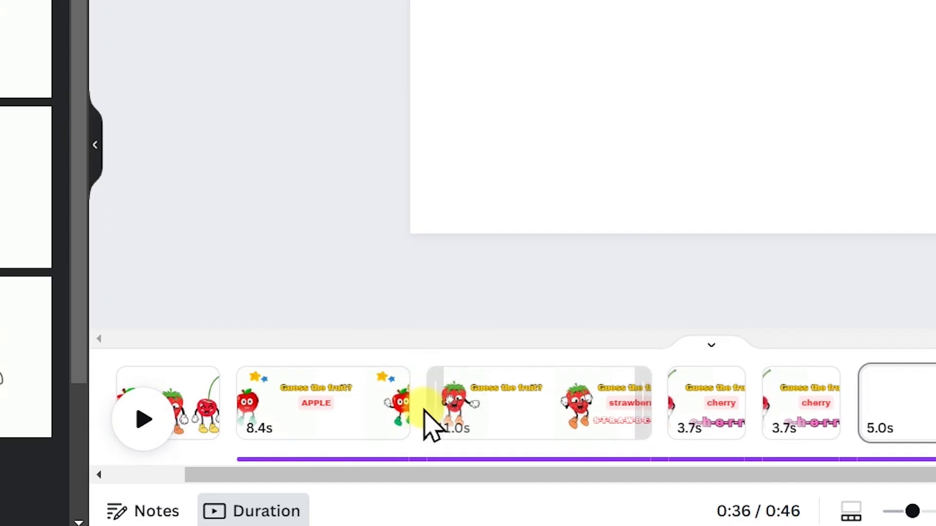
Apply the Color Wipe transition between all pages.
left_click(428, 436)
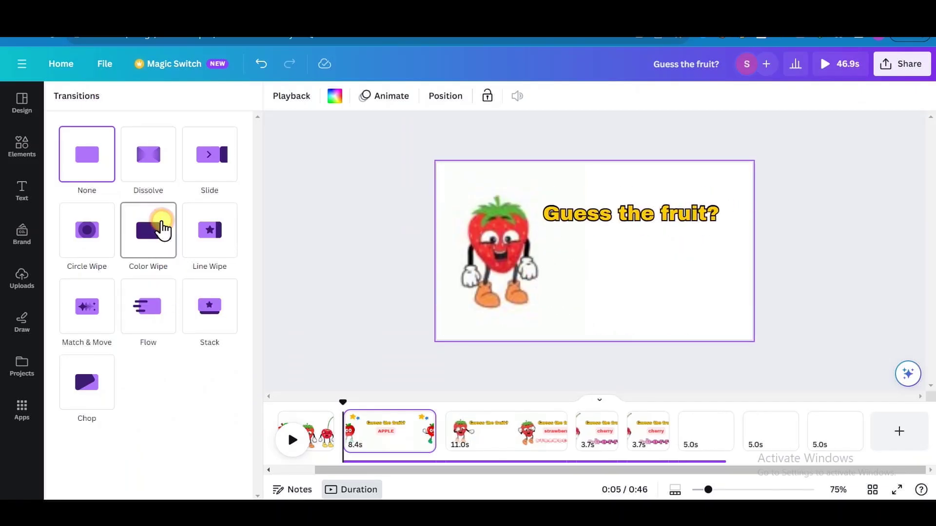
left_click(162, 229)
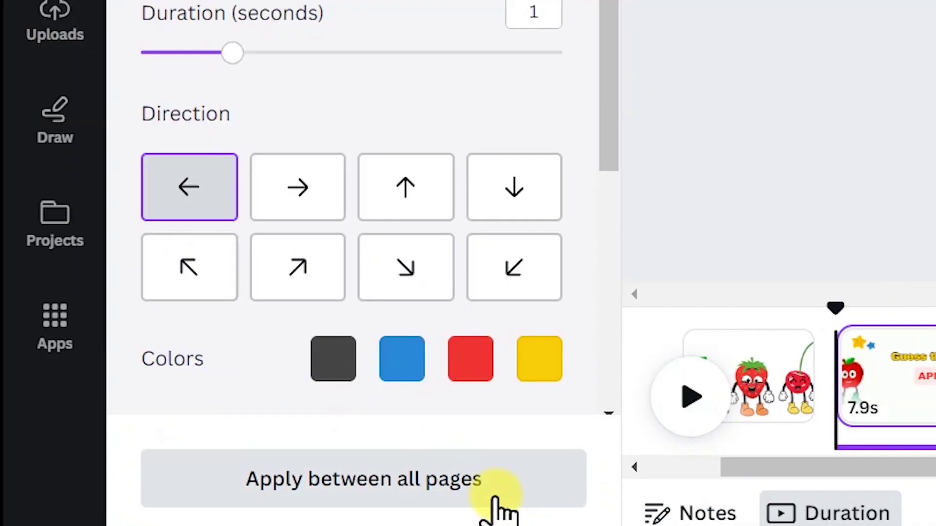
left_click(495, 500)
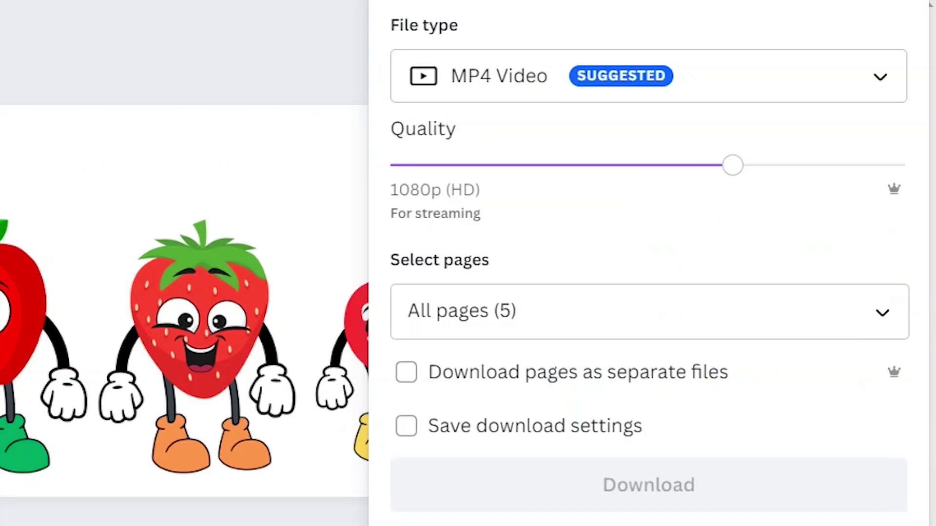